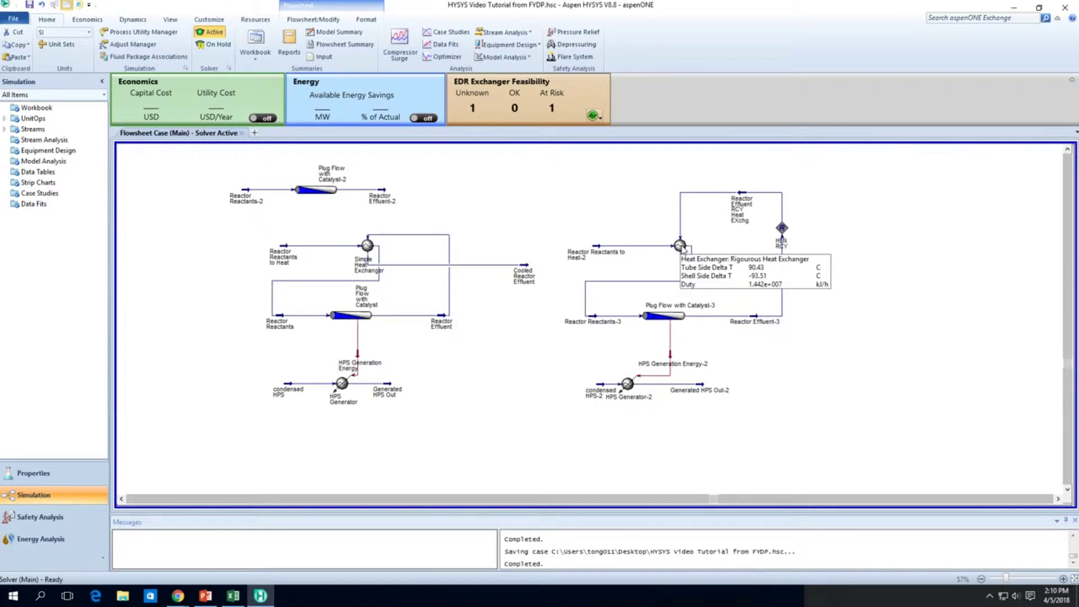
Examine the rigorous heat exchanger and the conditions of its inlet, effluent and recycle streams on the flowsheet
double_click(681, 248)
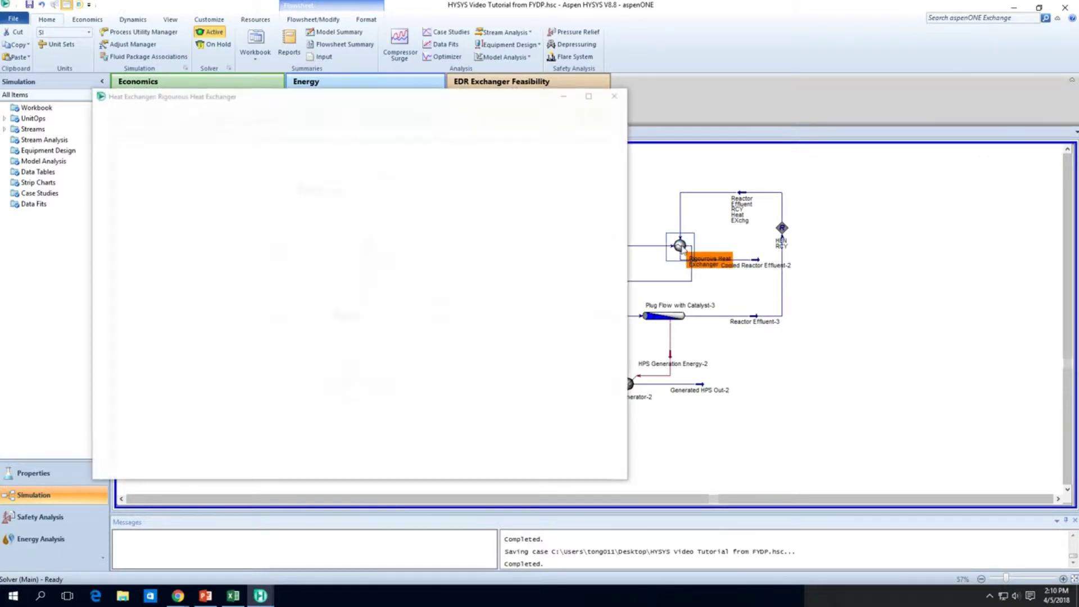
left_click(616, 98)
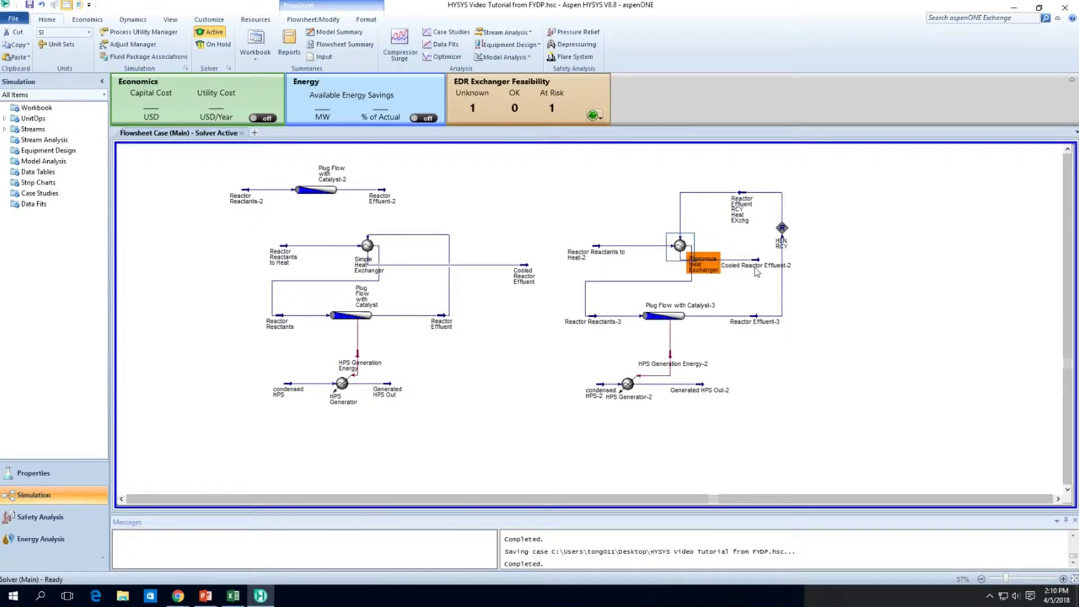
mouse_move(761, 265)
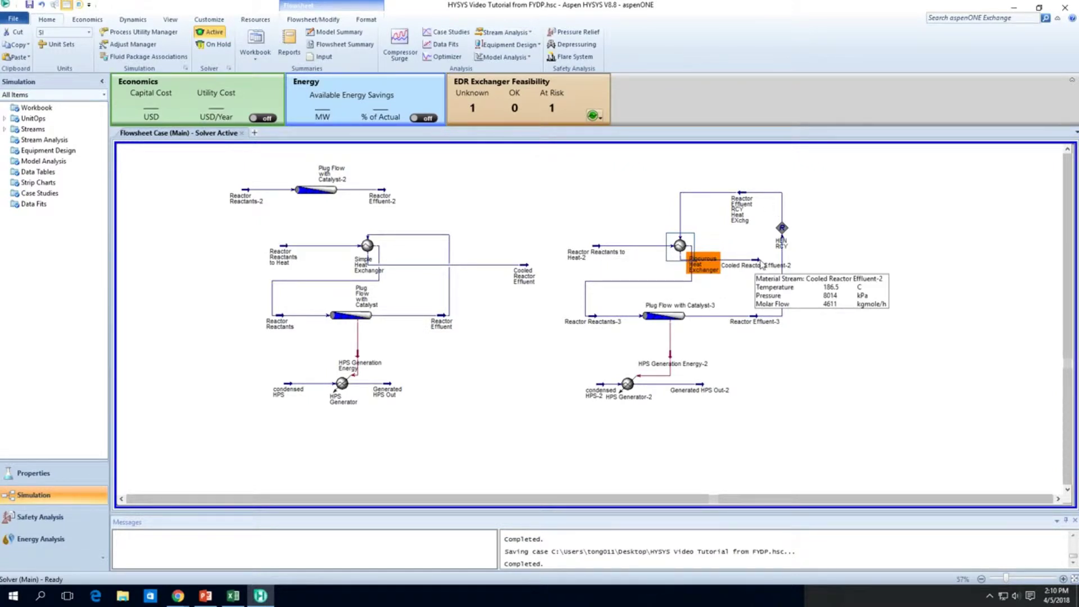
mouse_move(525, 277)
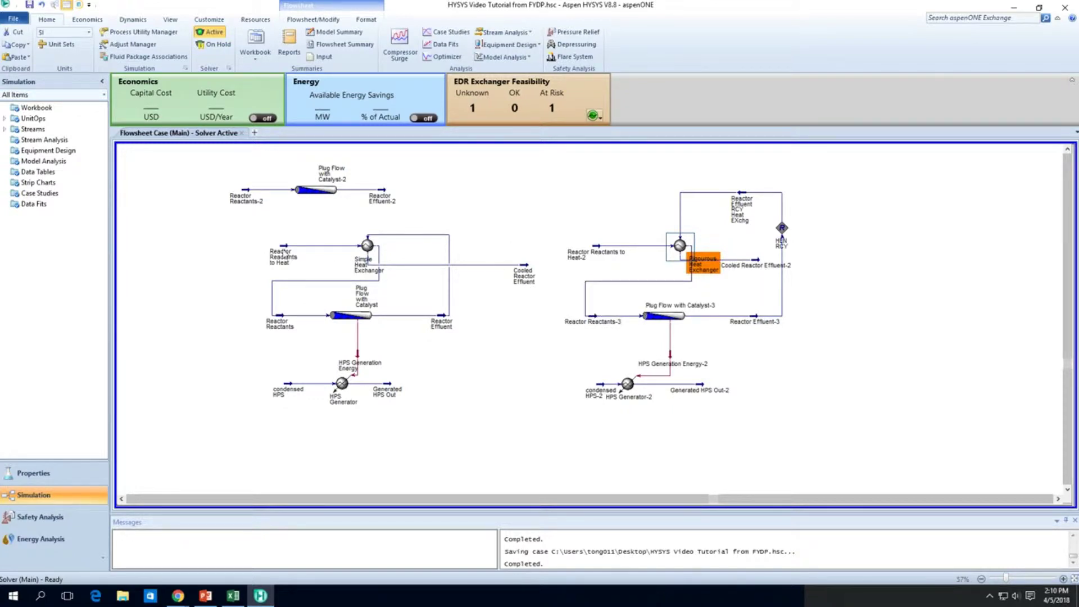
mouse_move(287, 254)
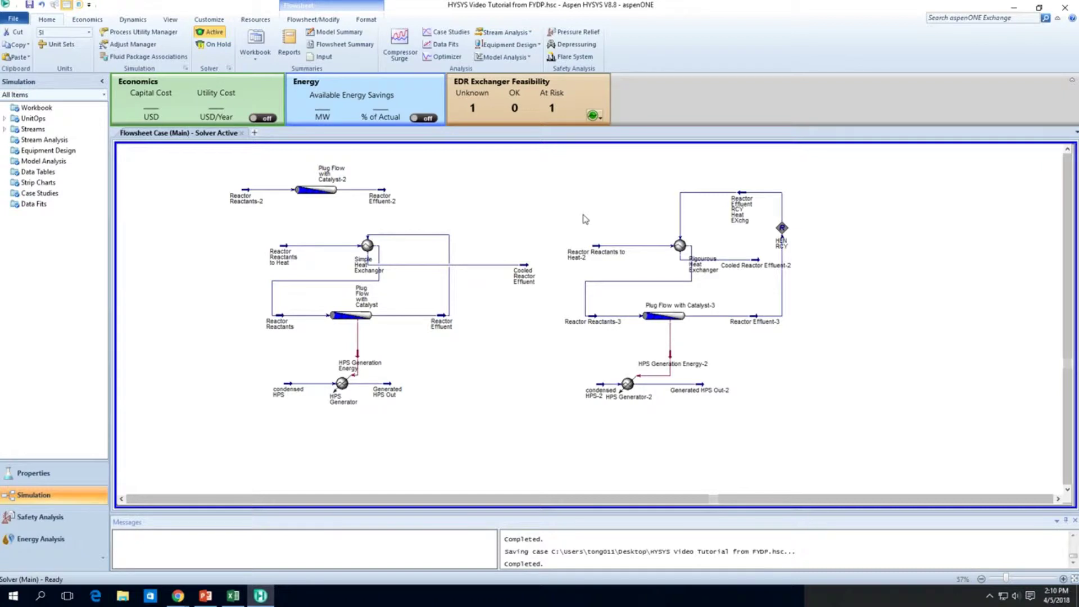
mouse_move(606, 255)
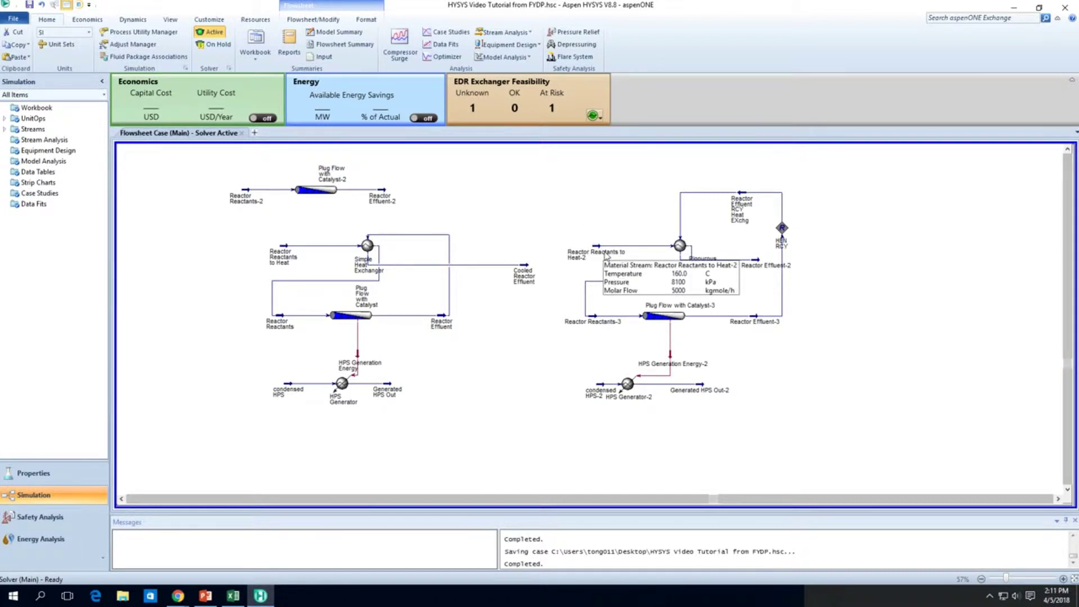
mouse_move(760, 324)
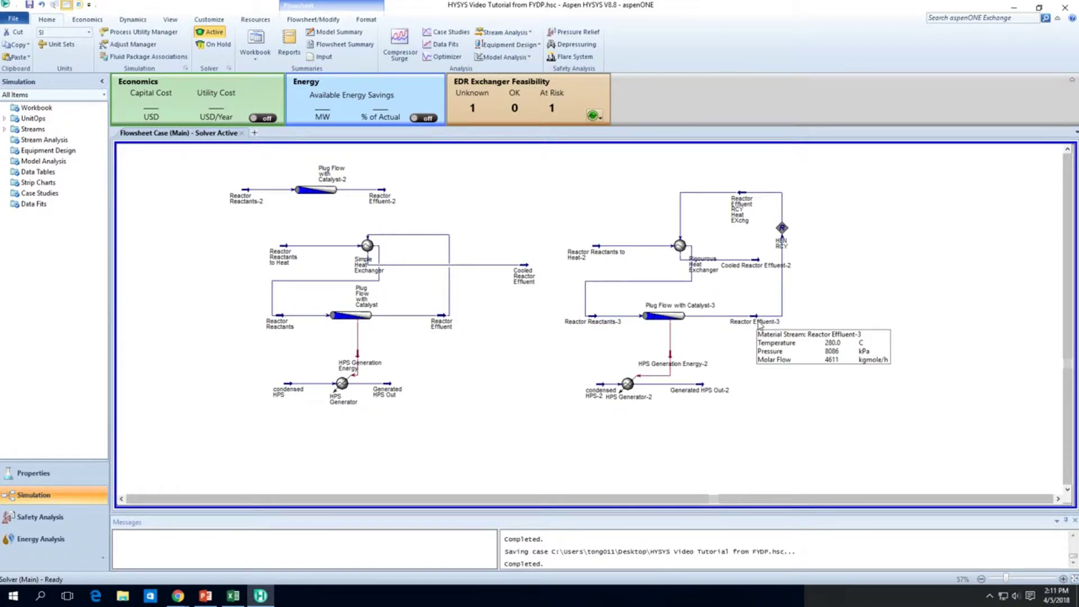
mouse_move(744, 203)
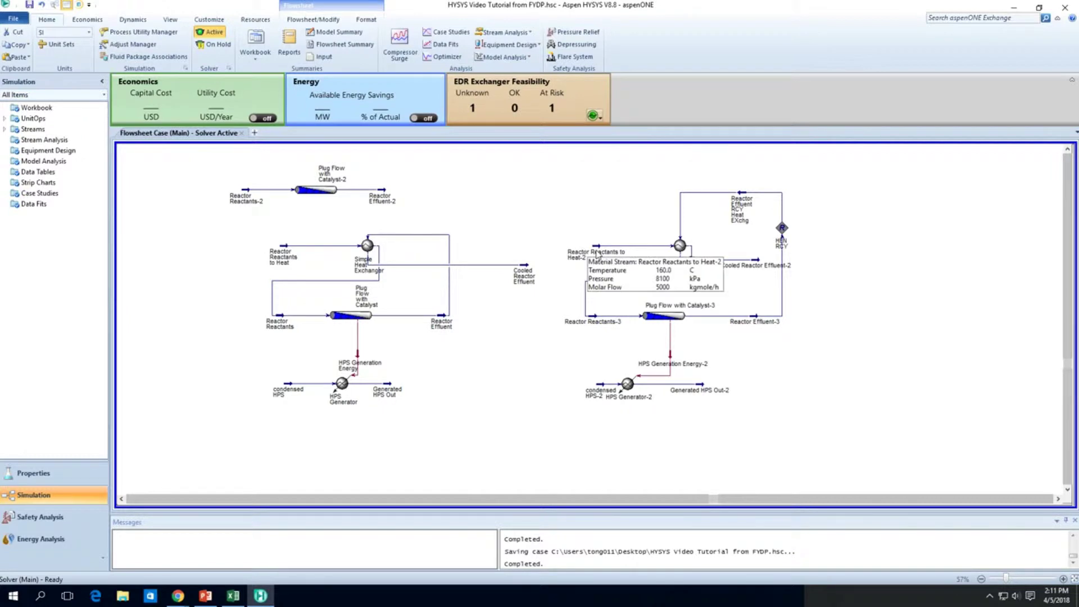
mouse_move(596, 325)
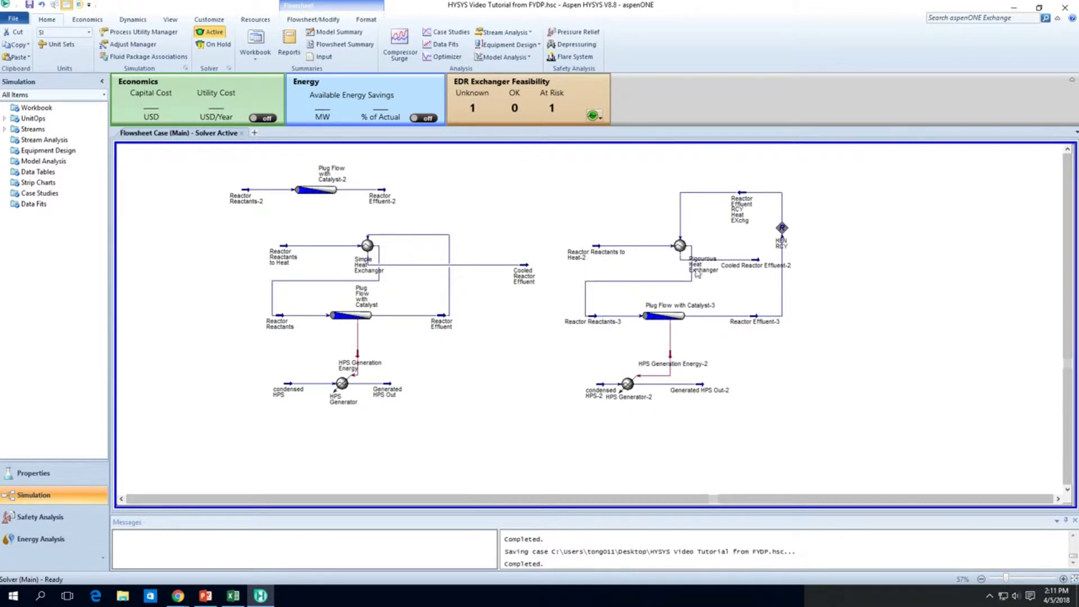
Open the rigorous heat exchanger's detailed shell-and-tube model and examine its geometry and stream temperature profile
double_click(671, 252)
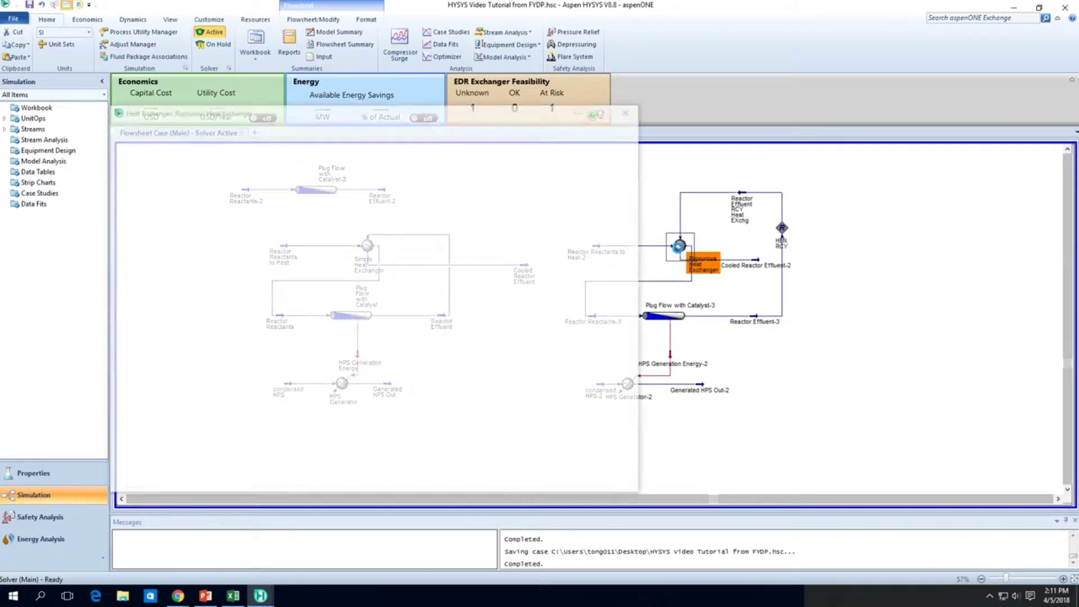
left_click_drag(296, 117, 677, 92)
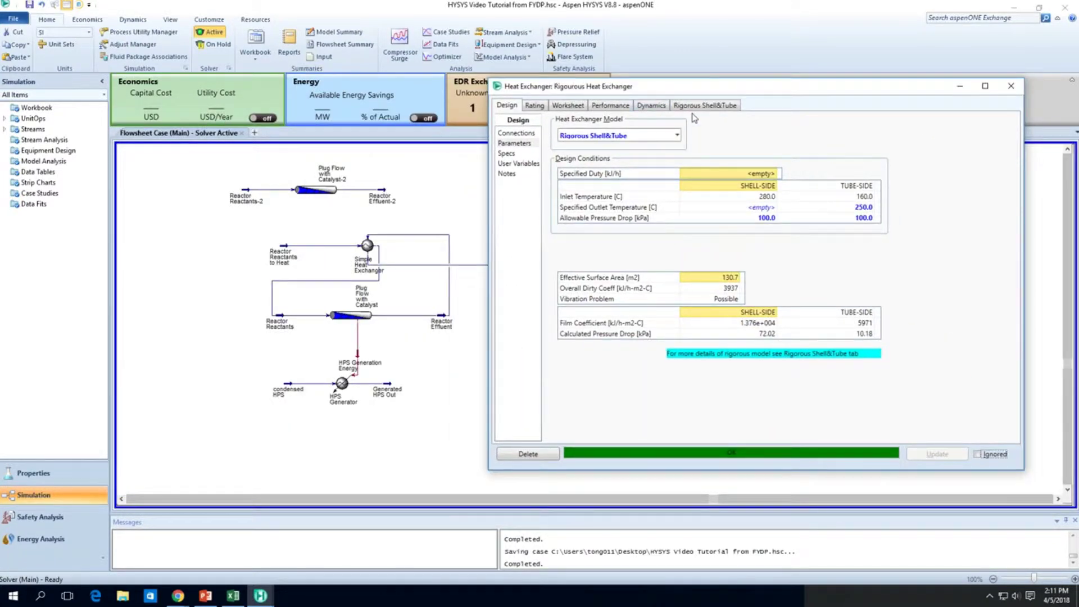
left_click(697, 107)
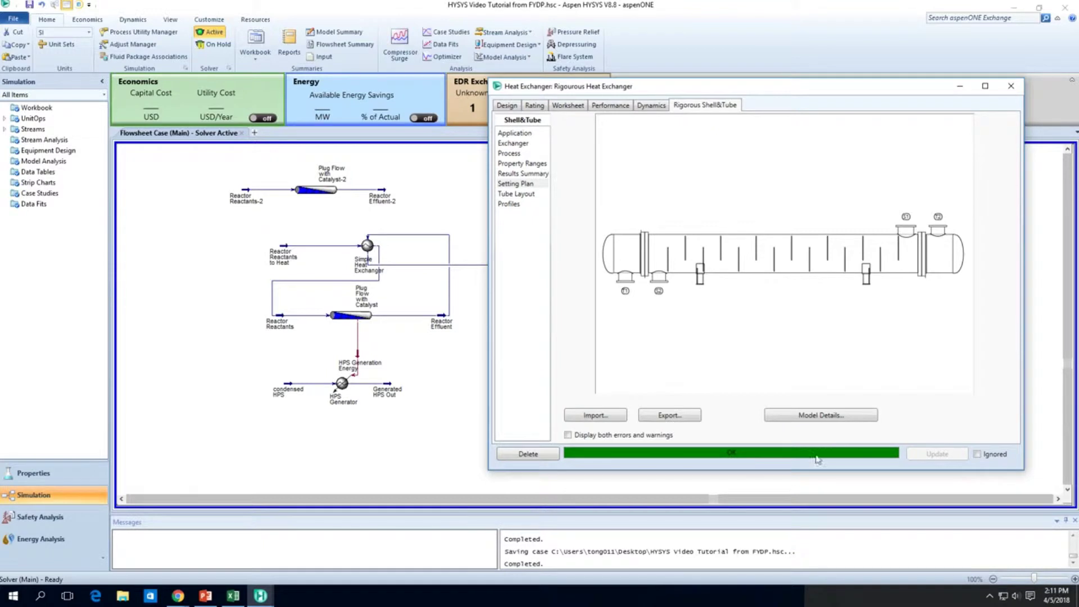
left_click(820, 415)
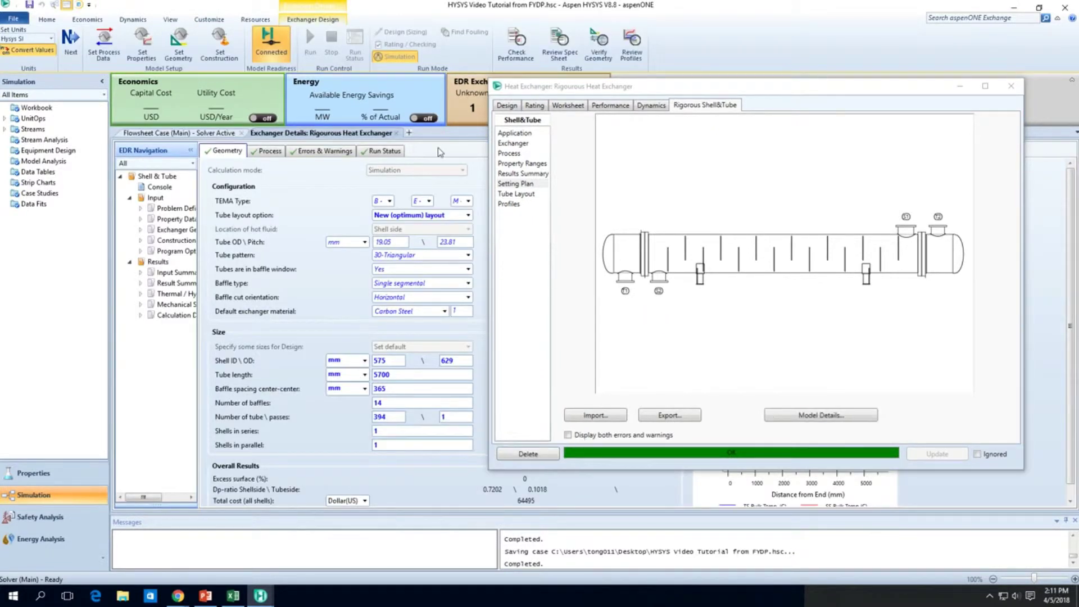
left_click_drag(688, 95, 813, 121)
left_click_drag(731, 115, 880, 124)
left_click(617, 237)
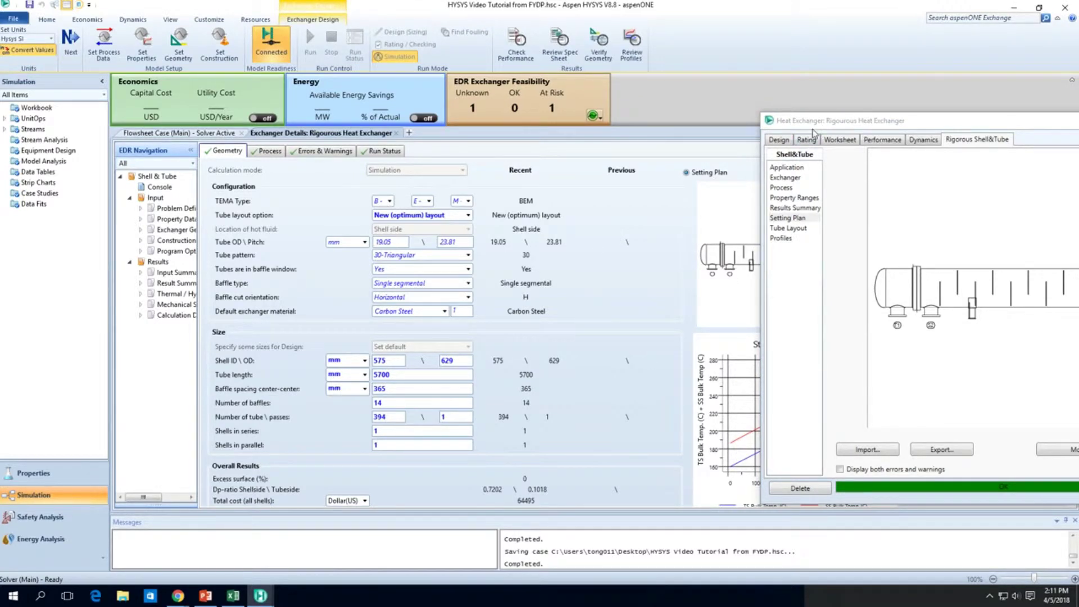
left_click_drag(813, 123, 941, 153)
mouse_move(772, 446)
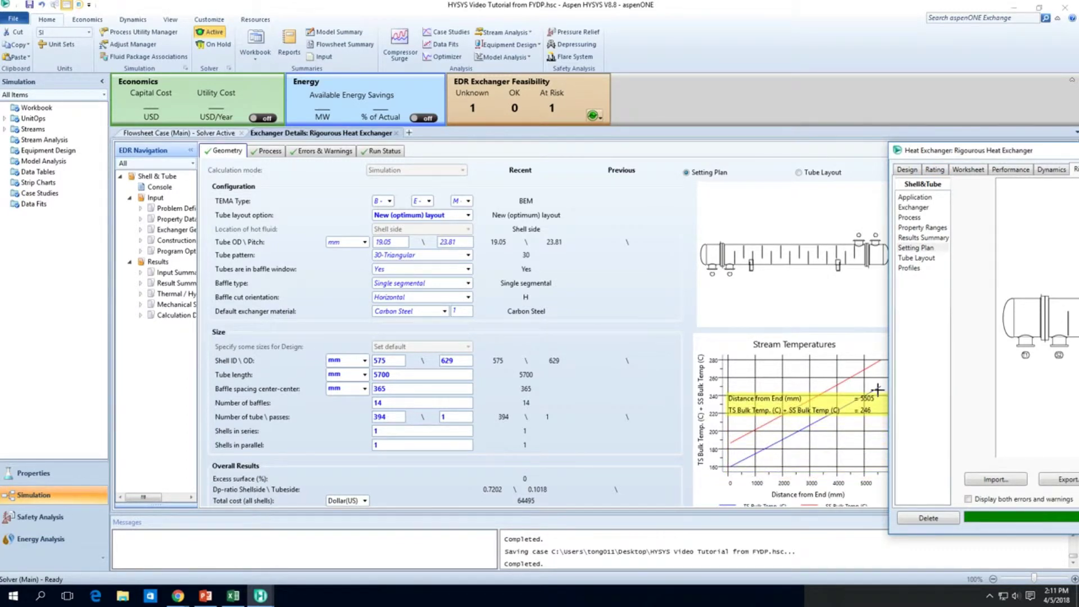
Review the rigorous exchanger's errors and warnings, then close its property window and return to the main flowsheet
left_click(196, 133)
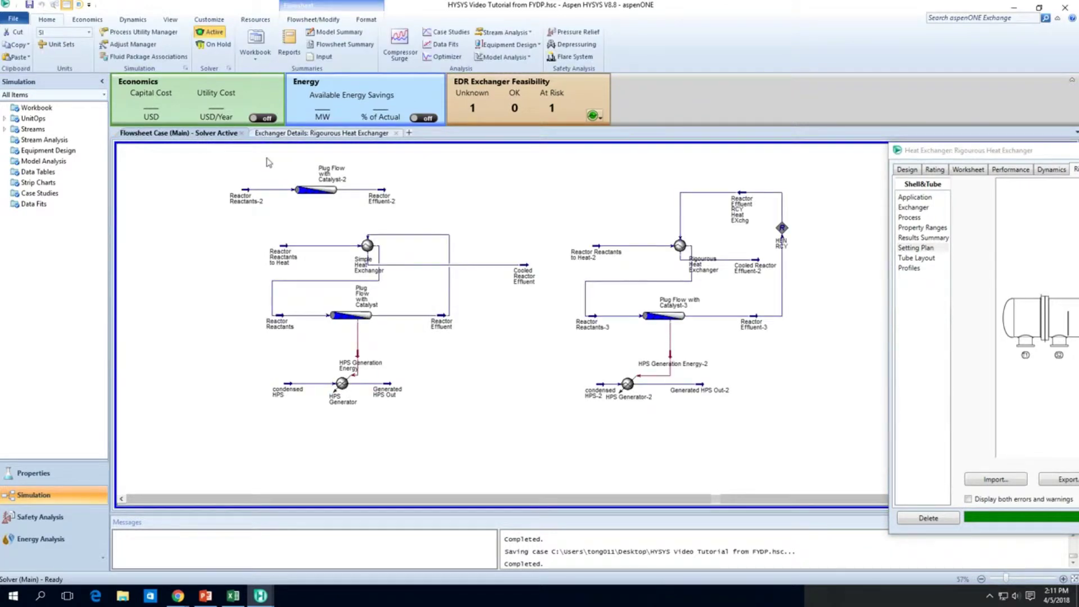
left_click(344, 134)
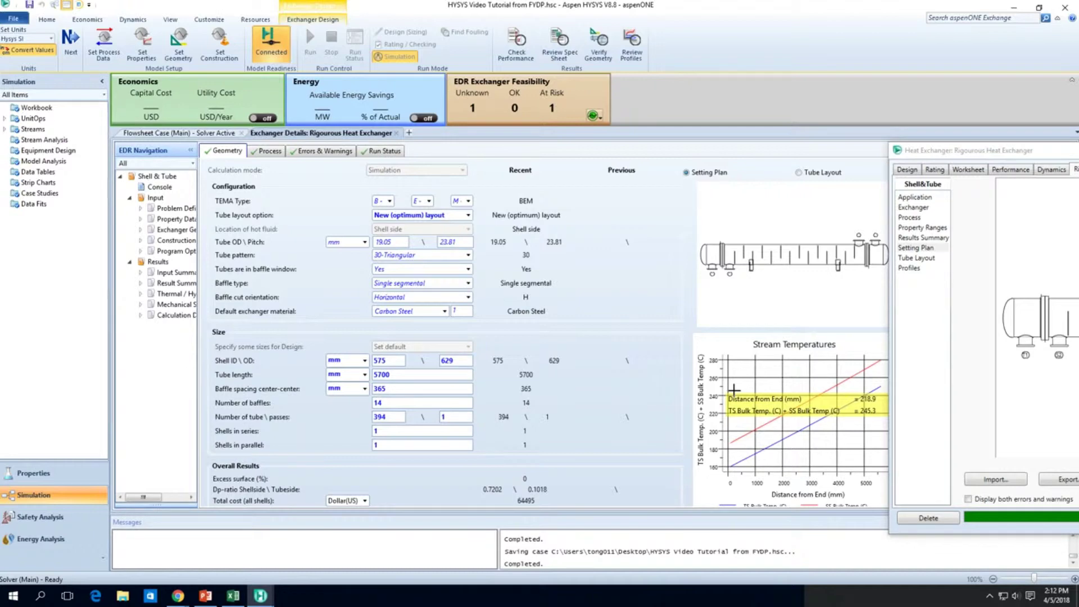
left_click(330, 152)
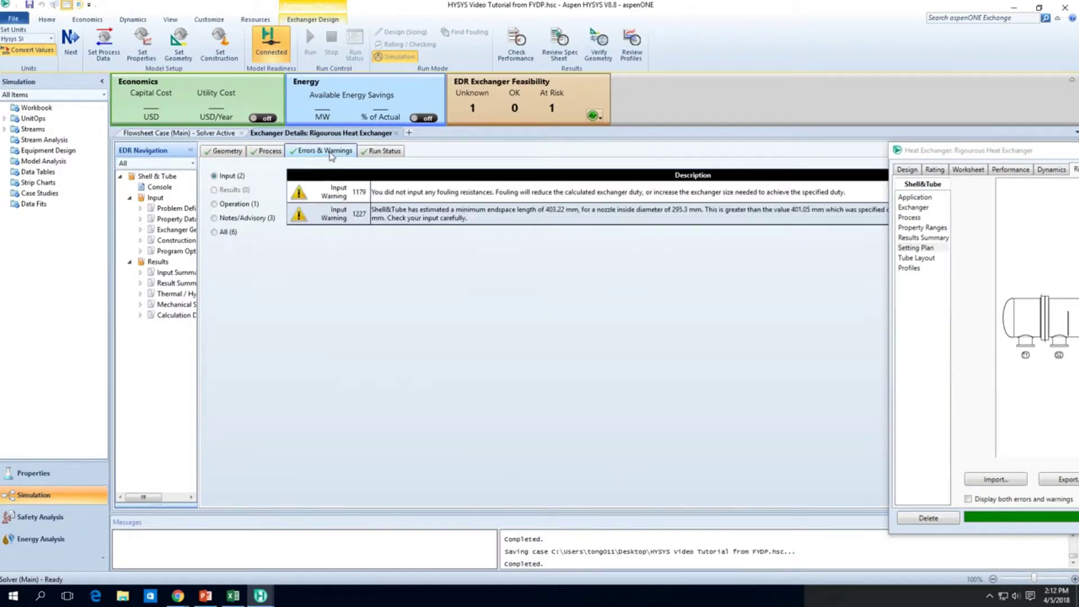
left_click(224, 151)
left_click_drag(901, 152, 372, 156)
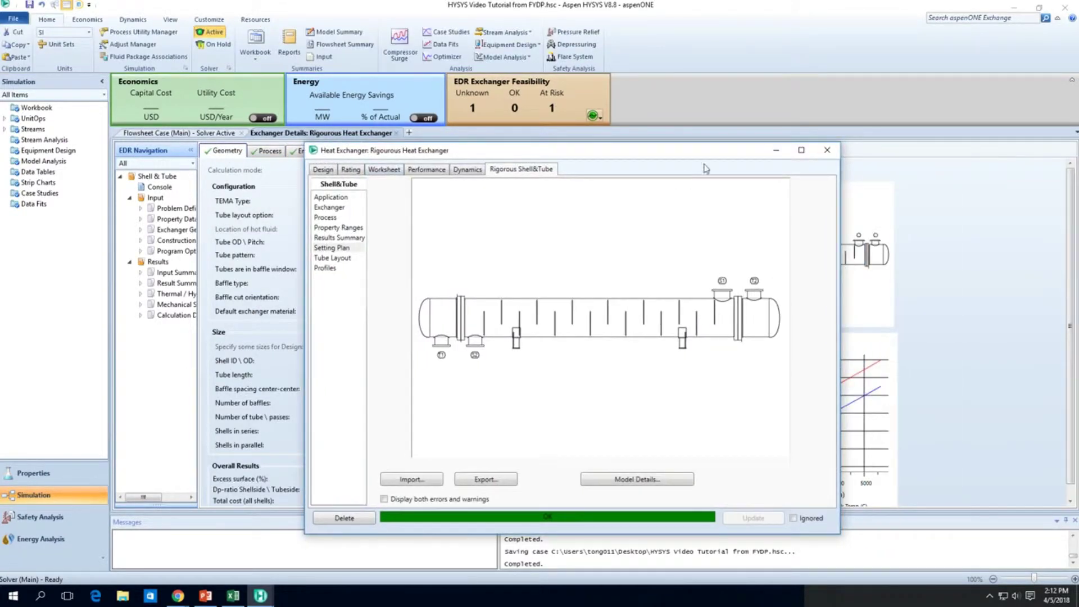
left_click(831, 149)
left_click(218, 133)
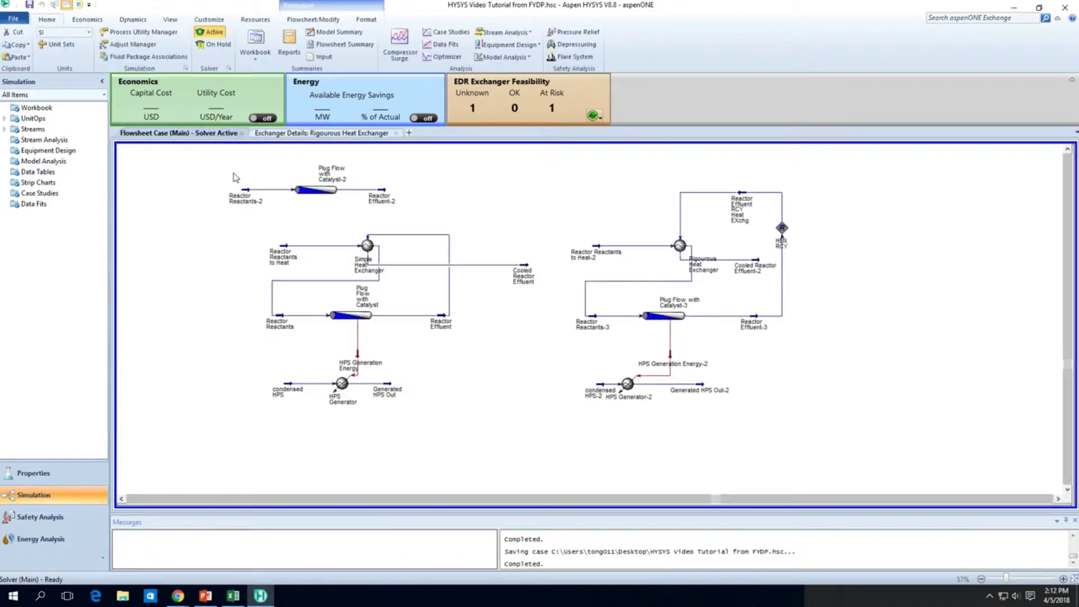
Change the rigorous heat exchanger's model to Simple Weighted, accepting the loss of the rigorous model data
double_click(685, 254)
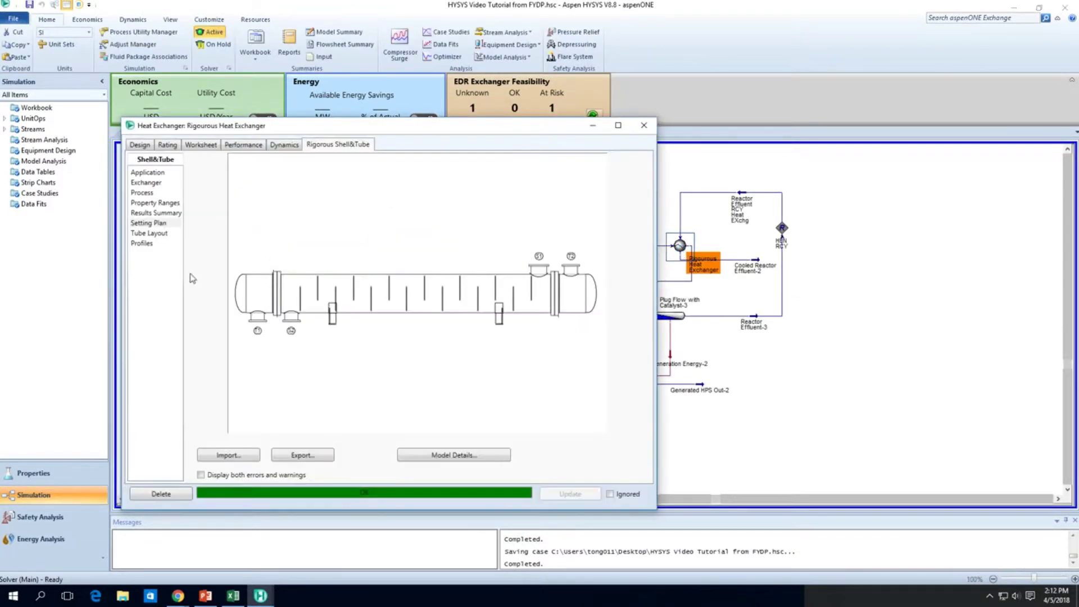
left_click(138, 145)
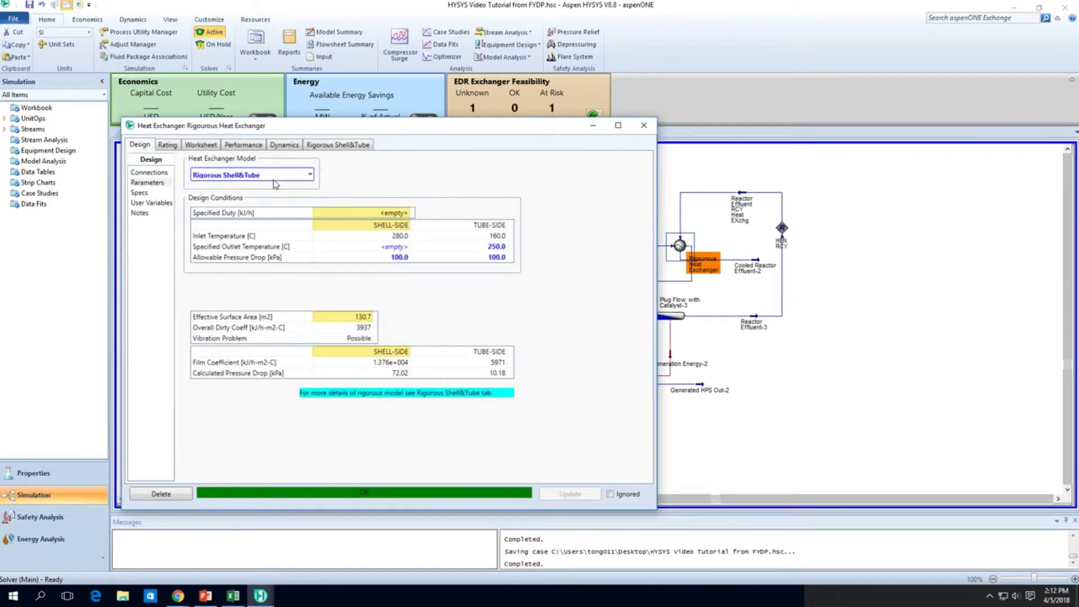
left_click(274, 175)
left_click(266, 225)
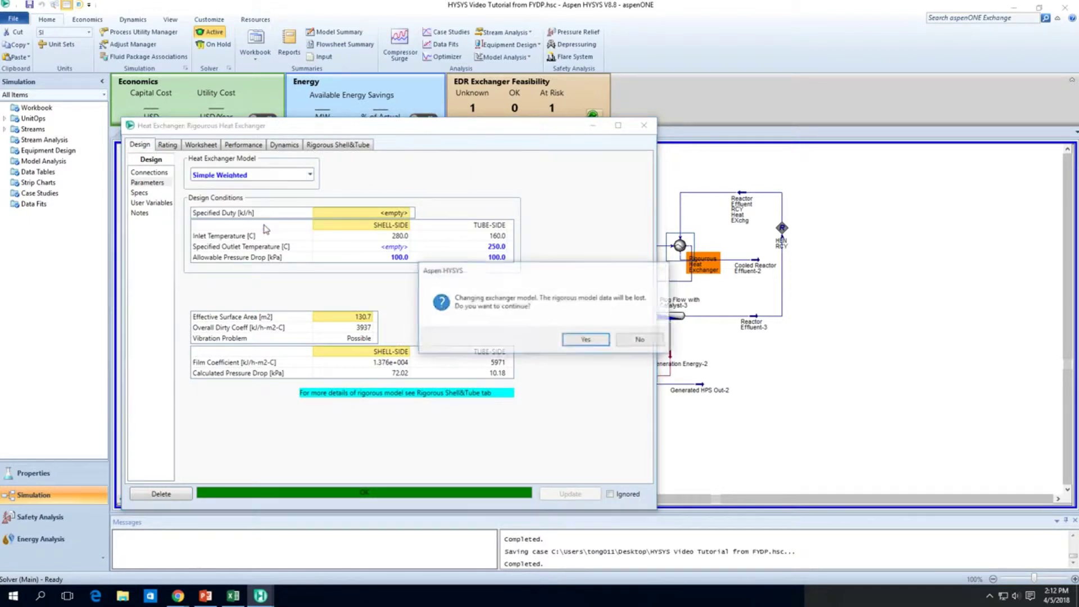
left_click(585, 340)
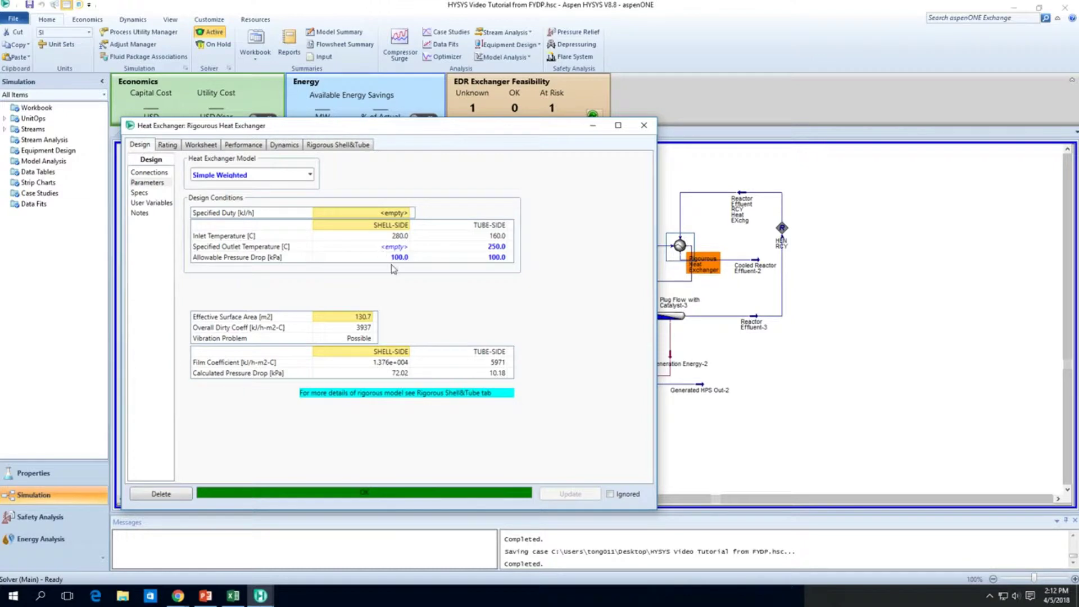
left_click(149, 173)
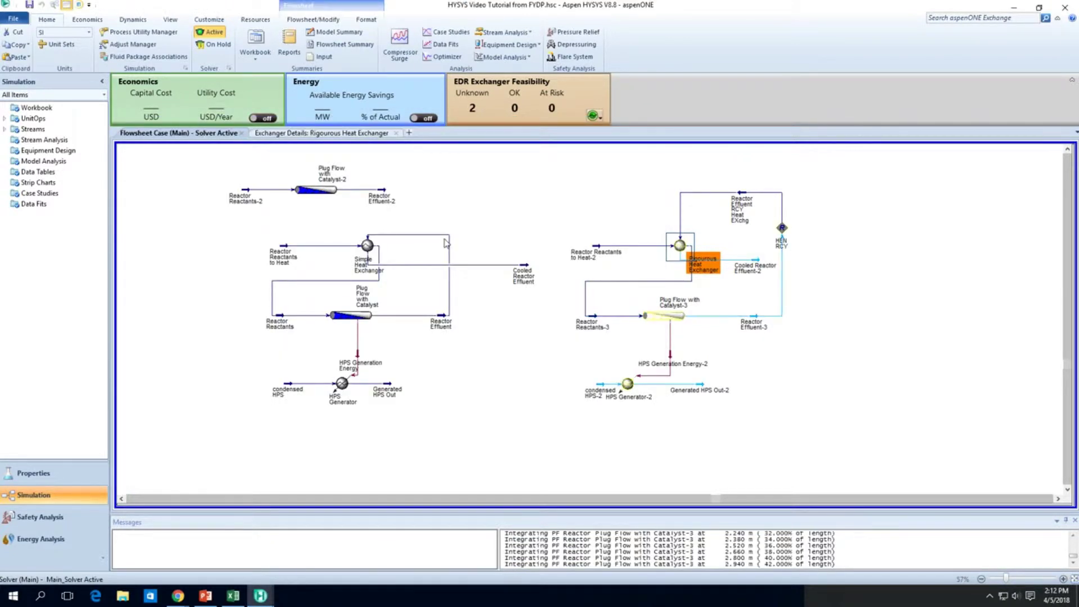
double_click(681, 247)
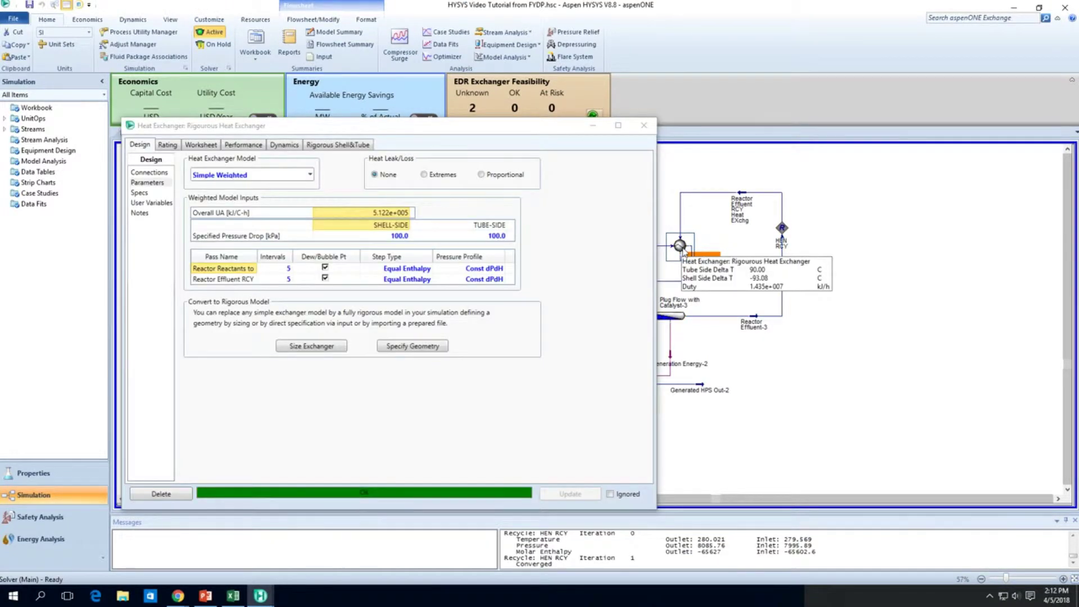
left_click(645, 124)
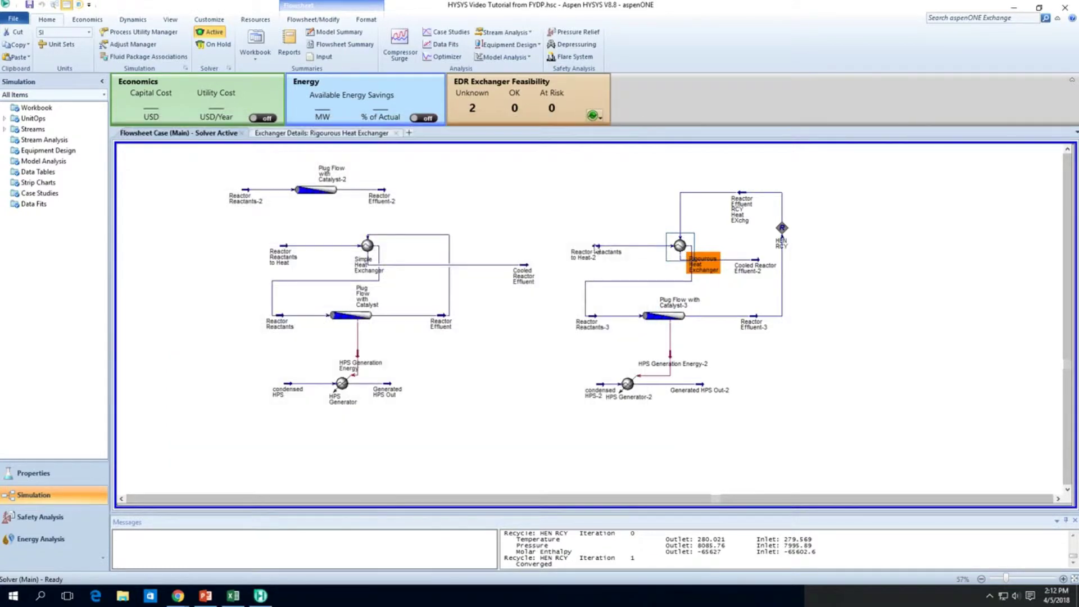
Set the temperature of the Reactor Reactants to Heat-2 stream to 50 °C and save the case
double_click(599, 251)
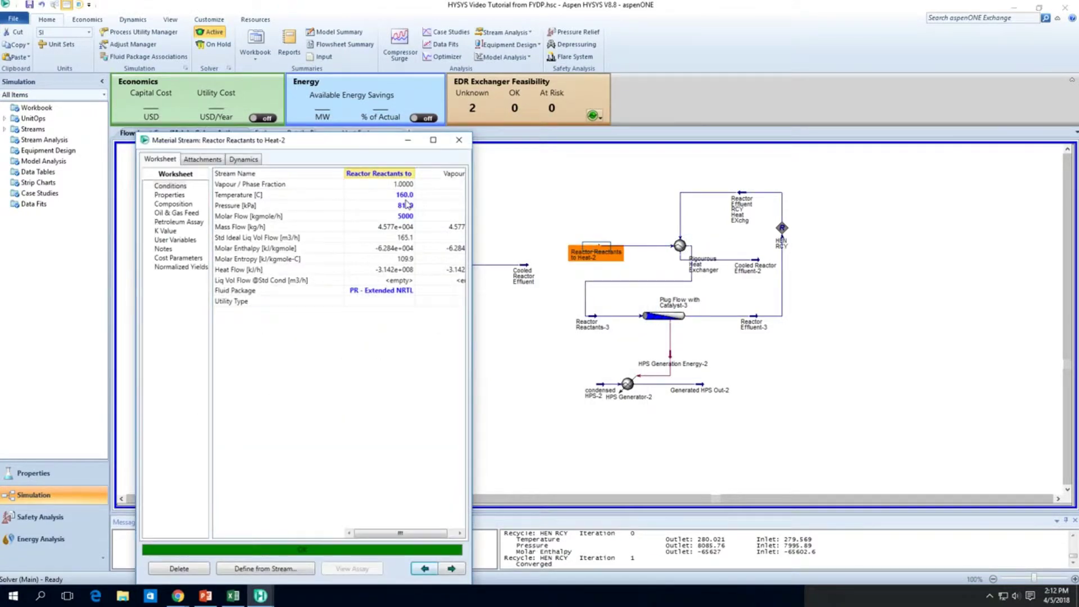
left_click(406, 195)
type("50")
key("Return")
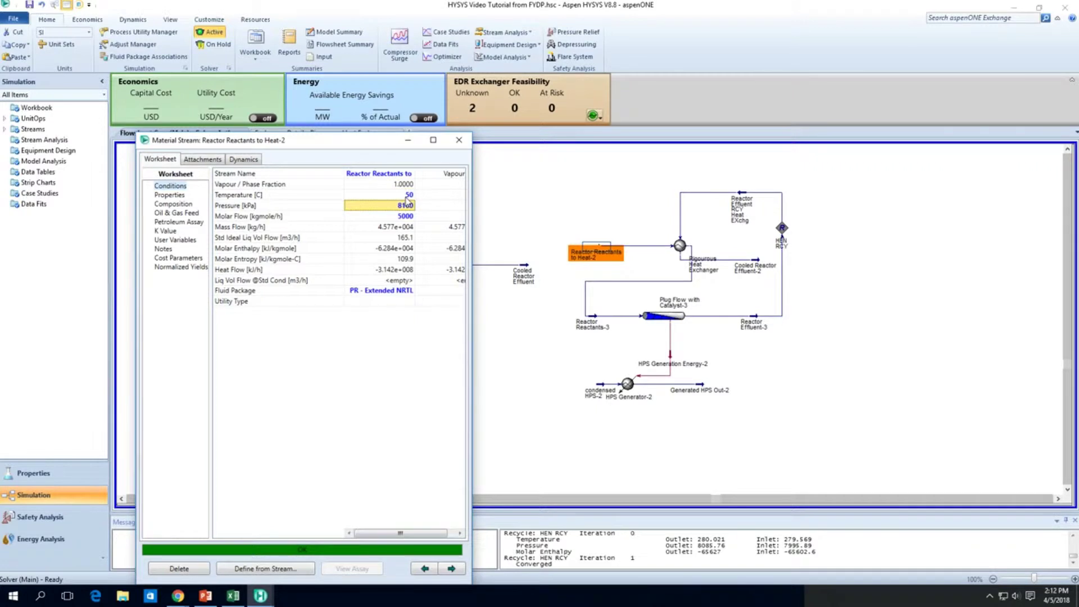
left_click(459, 140)
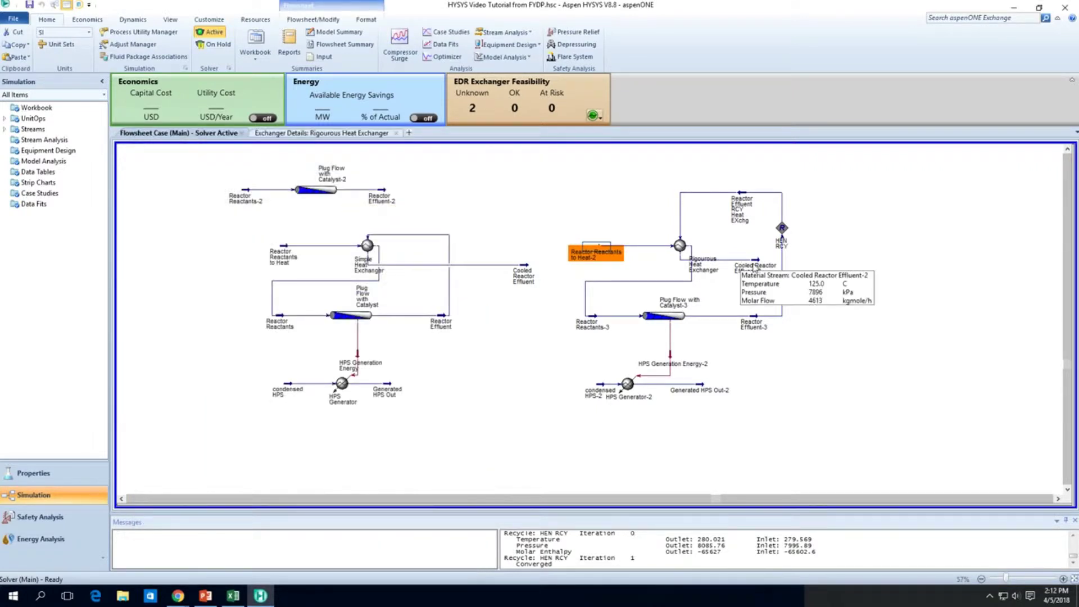
key("ctrl+s")
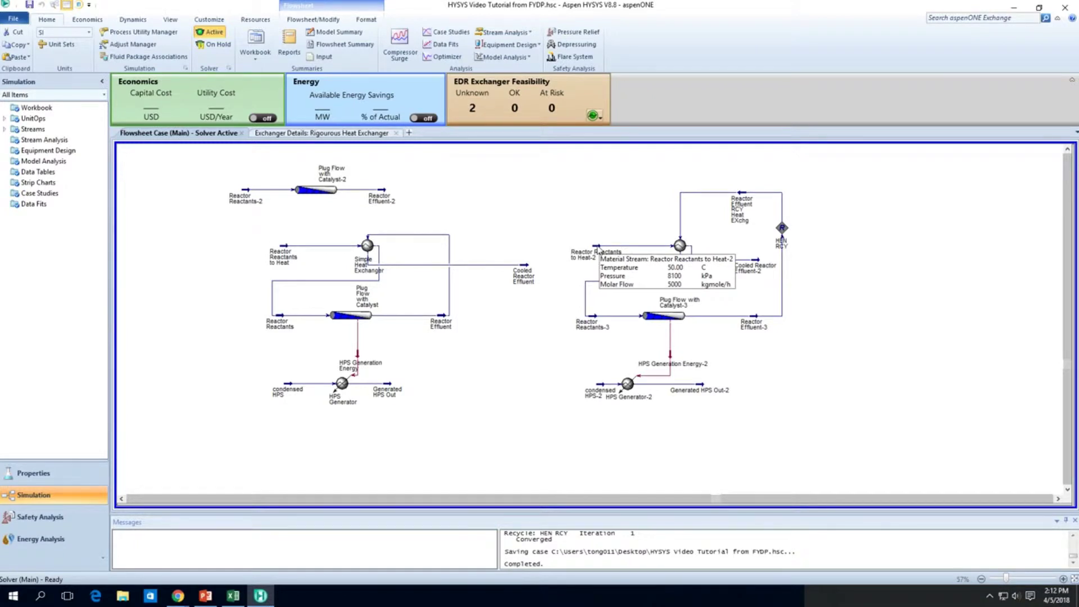
Convert the rigorous heat exchanger to a Rigorous Shell&Tube model by automatic sizing, overriding the existing outlet stream specifications
mouse_move(747, 271)
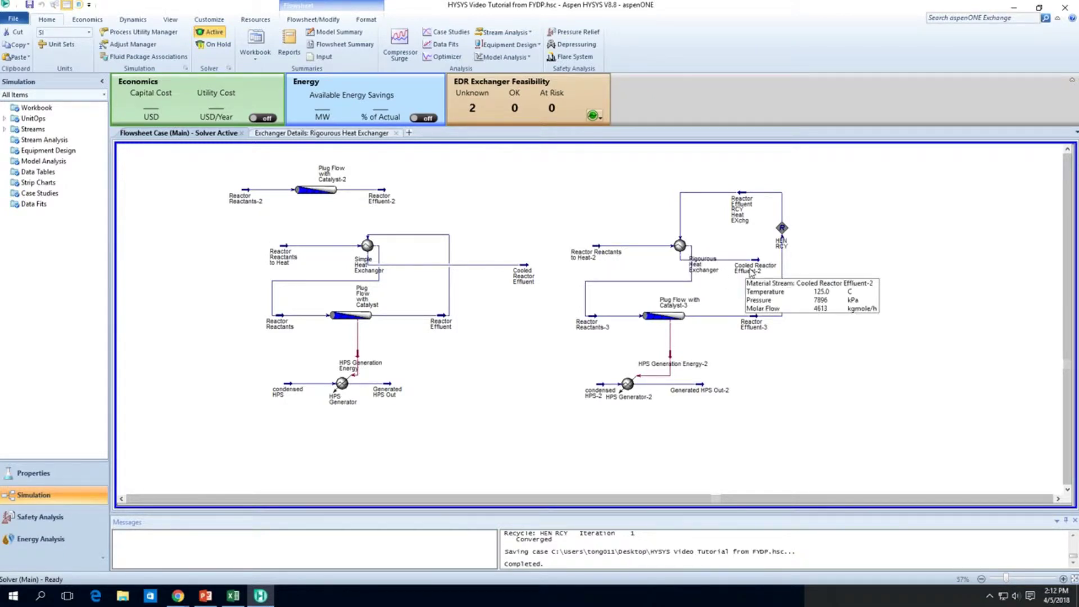
double_click(680, 247)
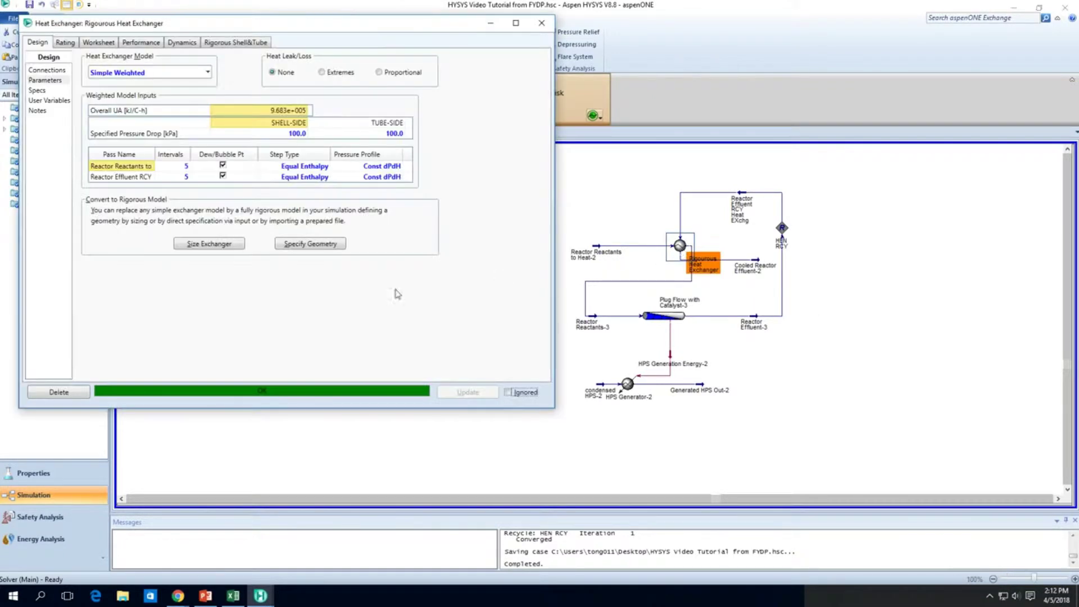
left_click(214, 244)
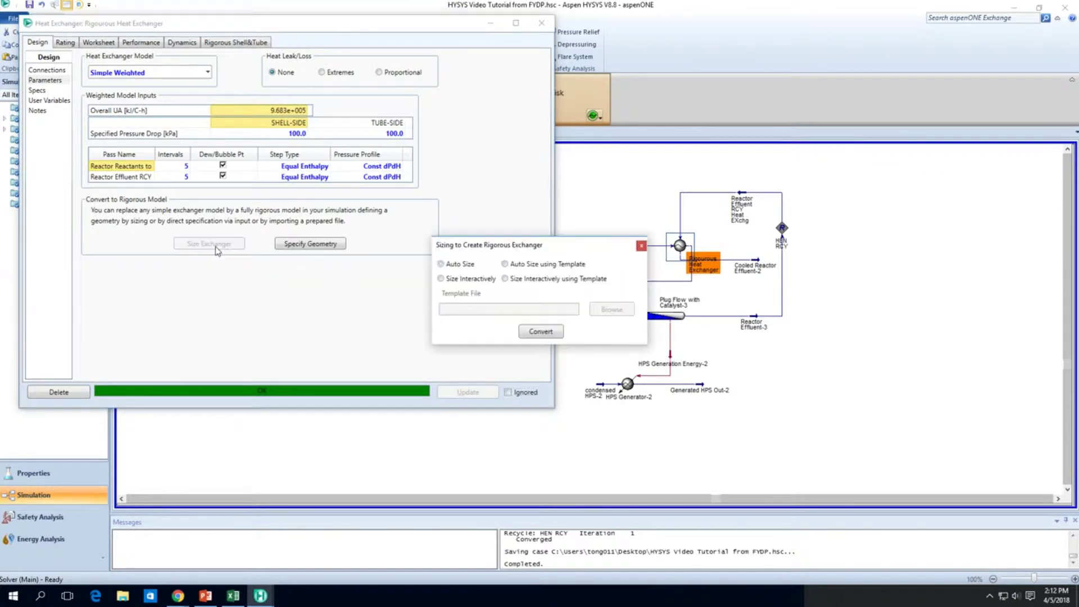
left_click(531, 333)
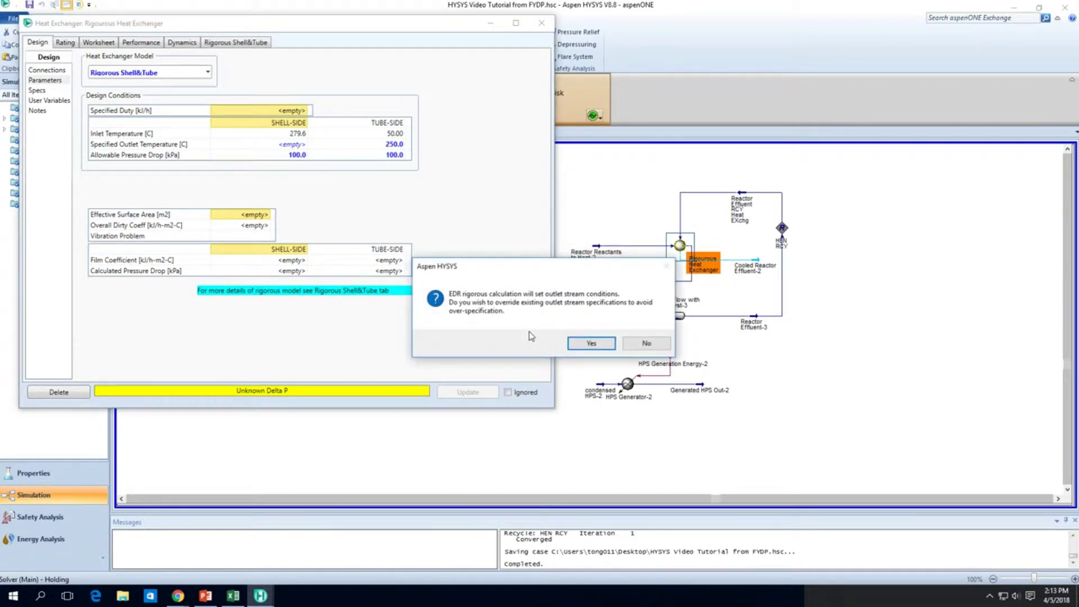
left_click(574, 343)
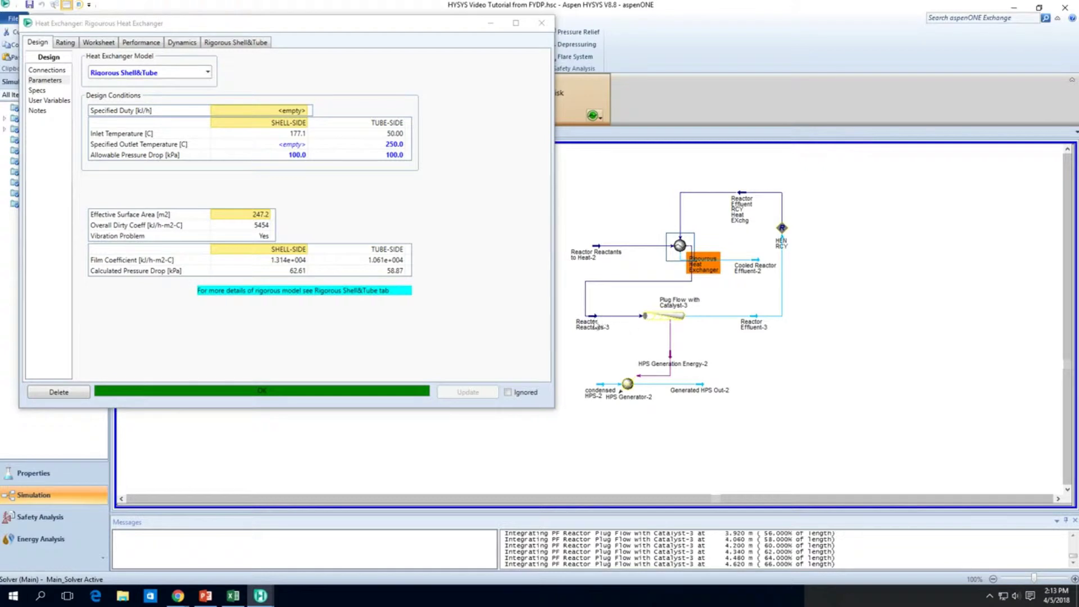
Check the streams around the re-sized exchanger, then open its detailed shell-and-tube model and close its property window
mouse_move(591, 321)
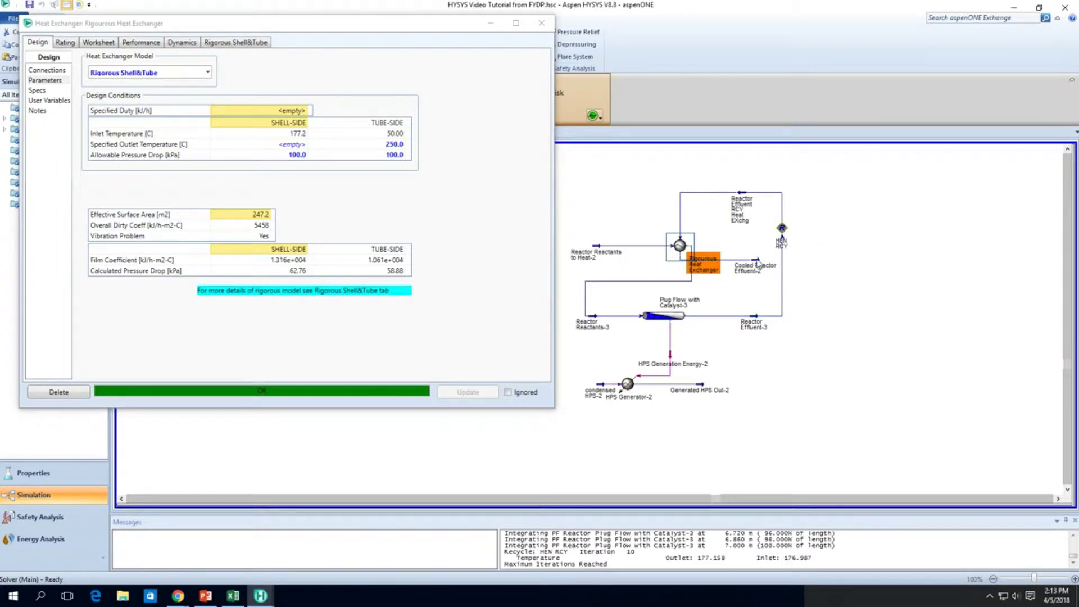
mouse_move(757, 265)
mouse_move(608, 253)
mouse_move(749, 321)
double_click(681, 252)
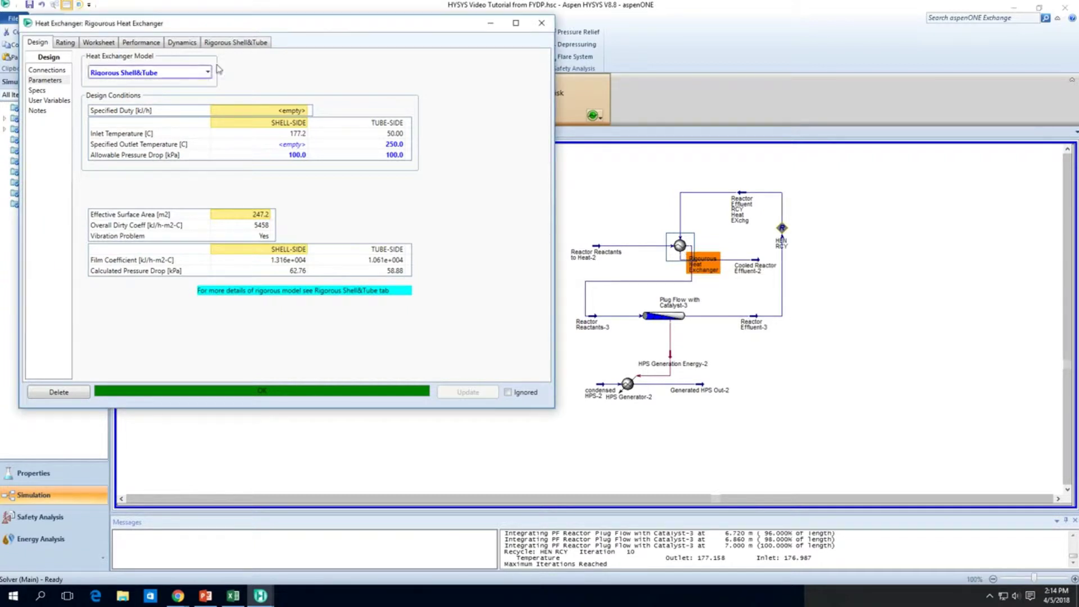
left_click(231, 45)
left_click(346, 364)
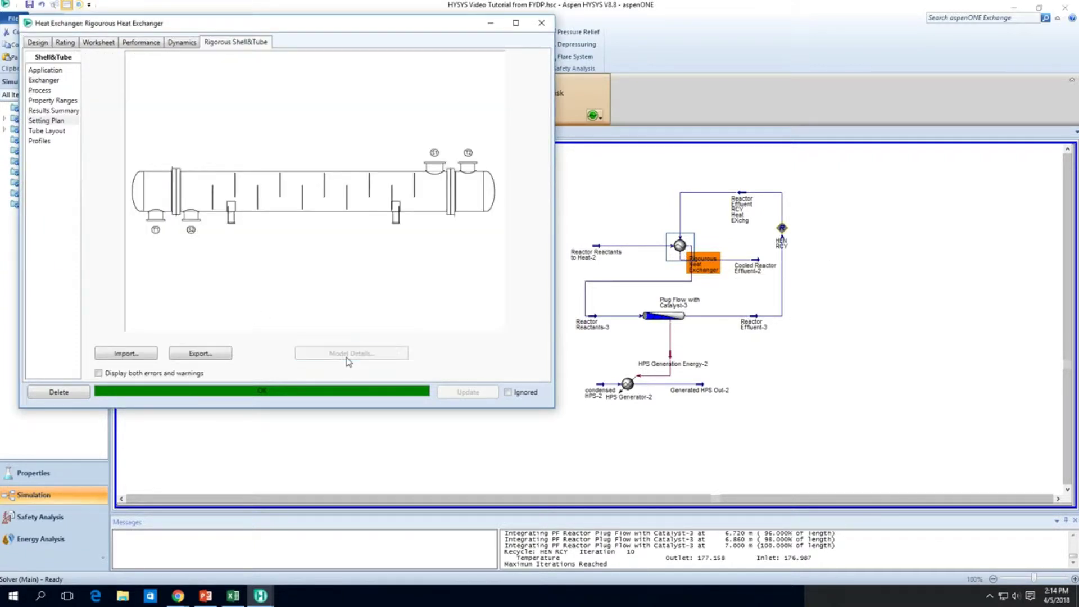
left_click(537, 25)
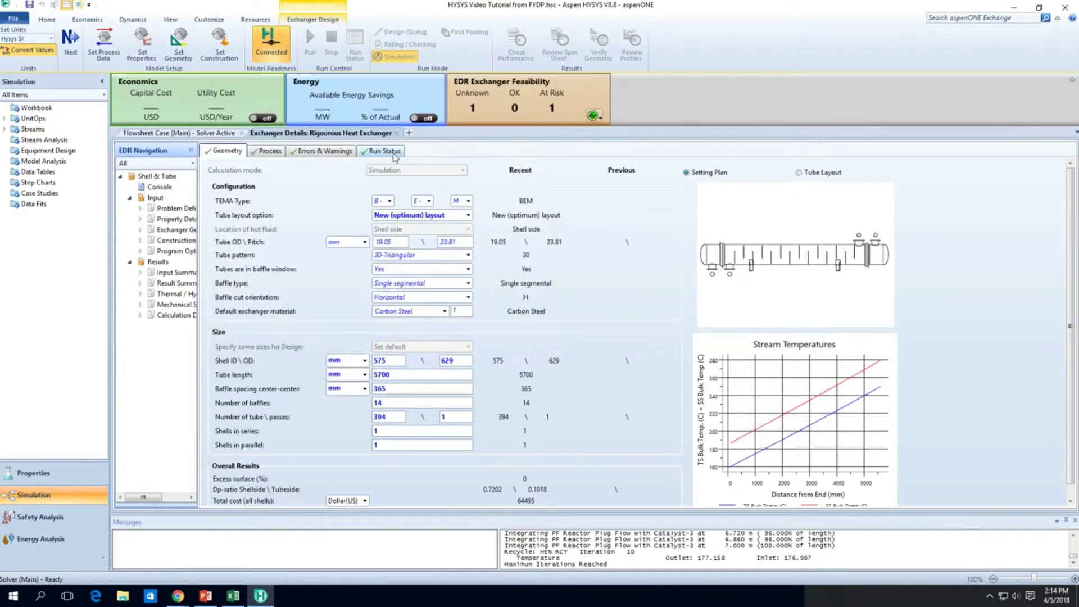
Review the input warnings and geometry in the exchanger details, then close the details view
left_click(323, 150)
left_click(458, 200)
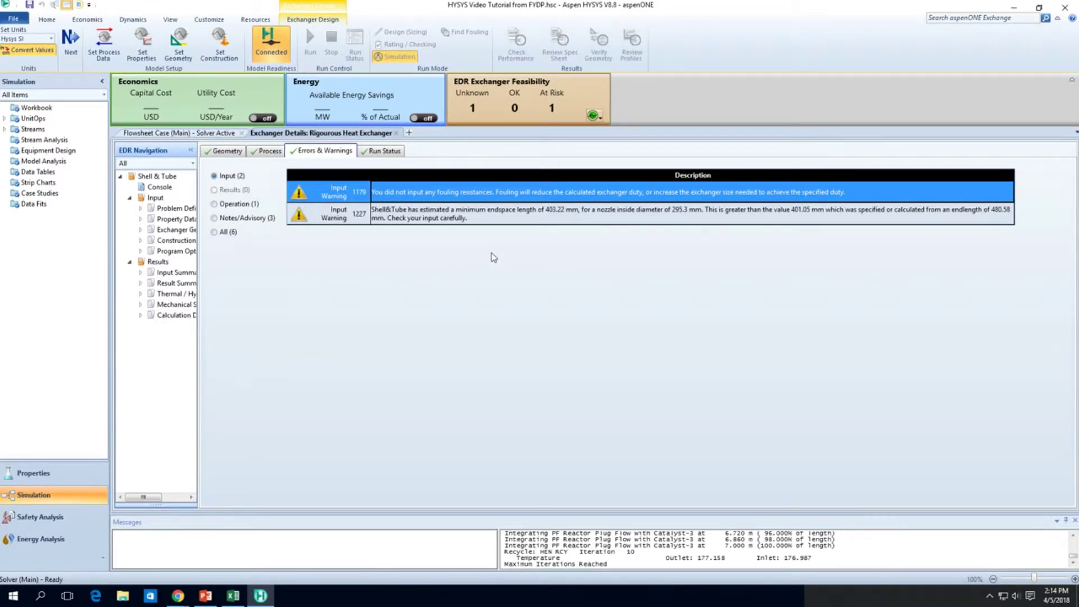
left_click(520, 220)
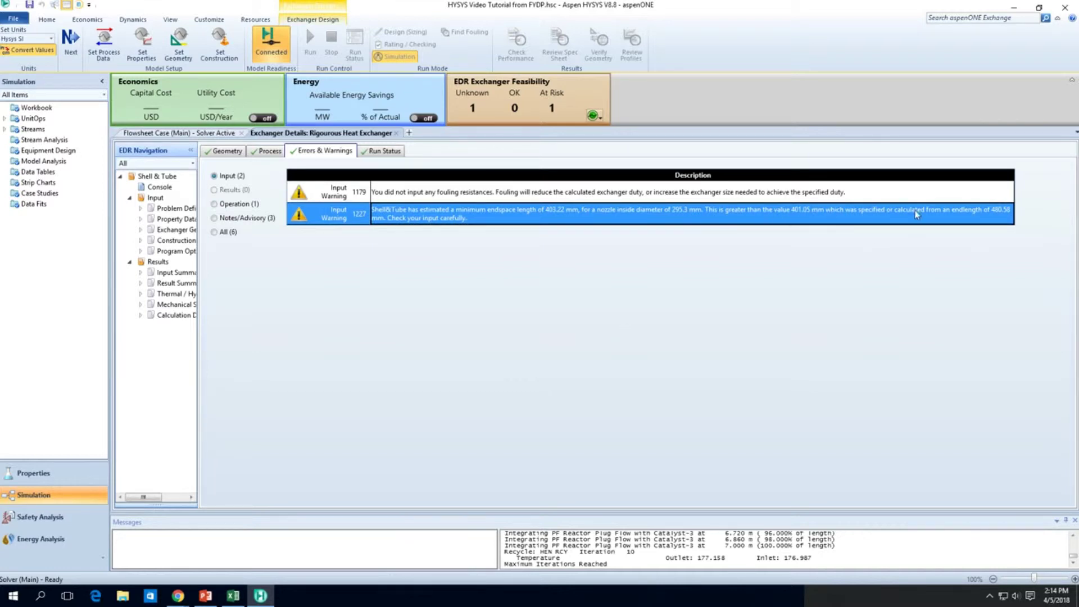
left_click(224, 152)
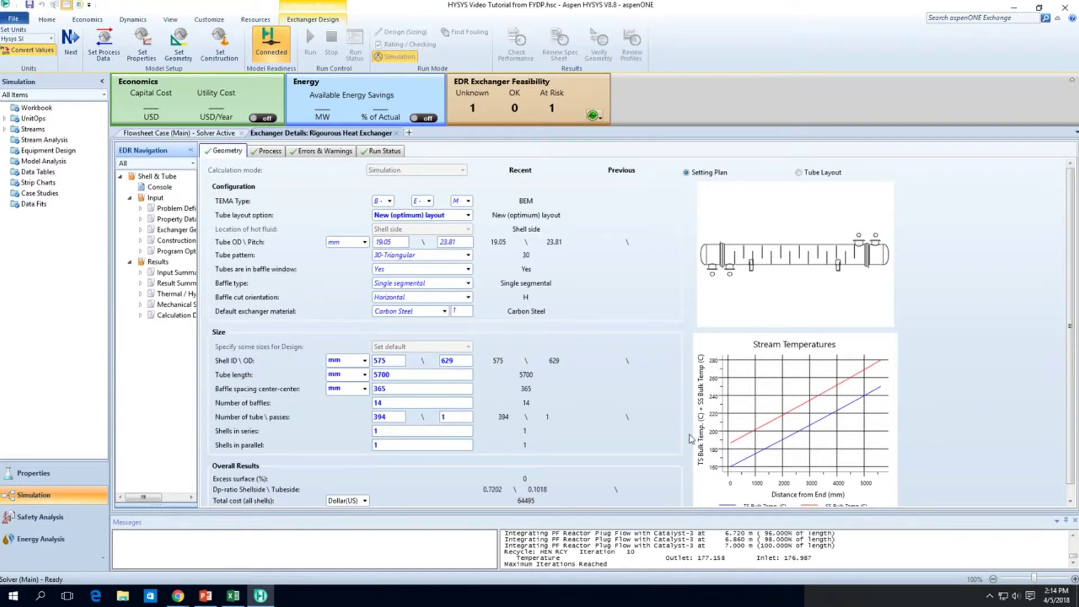
mouse_move(772, 419)
left_click(396, 133)
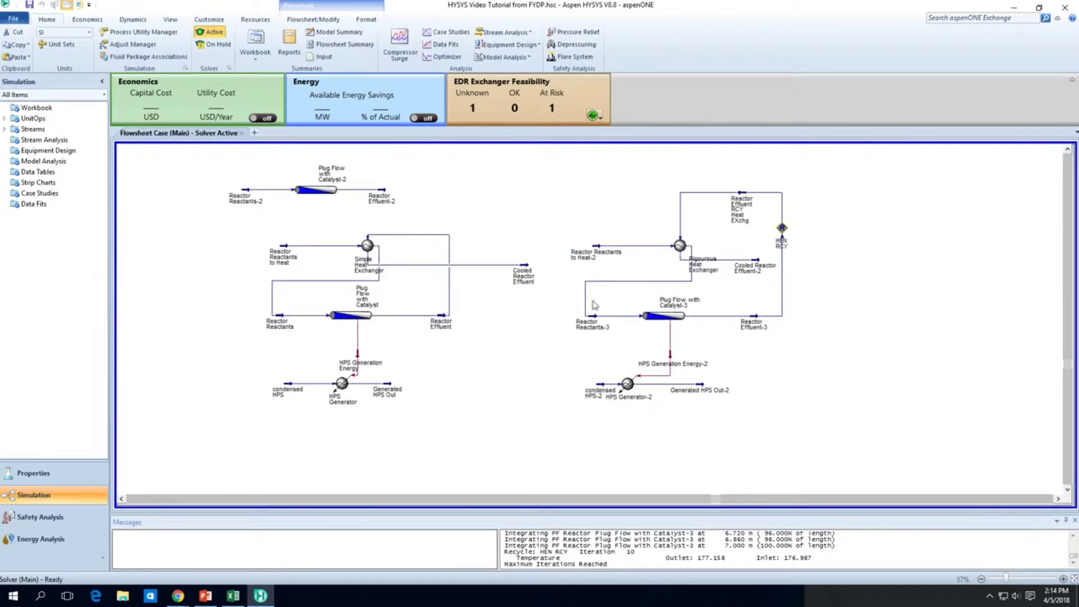
Reopen the rigorous exchanger's model details and examine the re-sized geometry and stream temperature profile
double_click(679, 245)
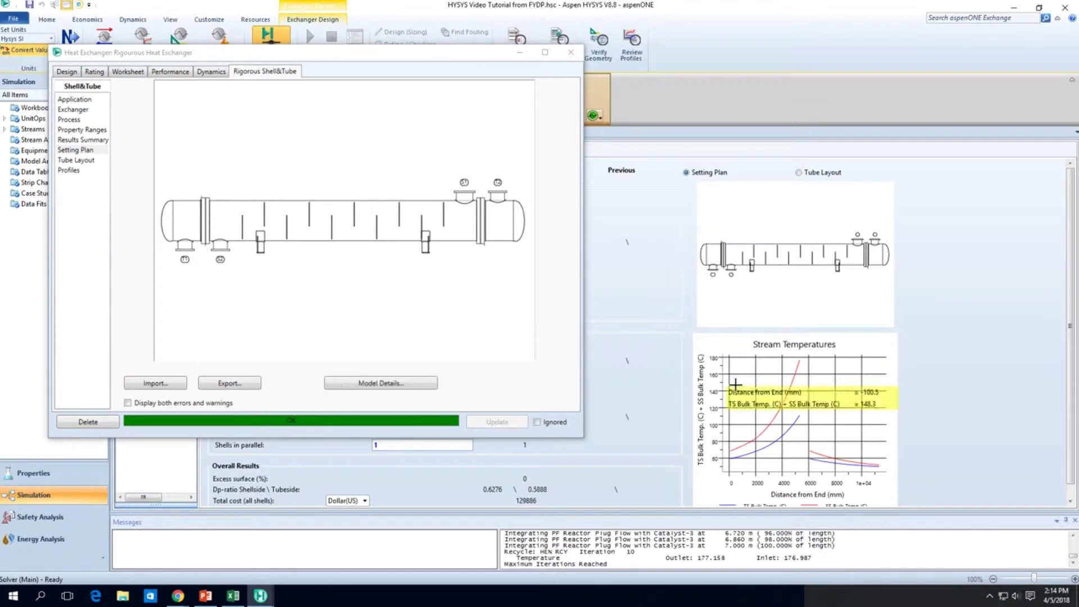
left_click(571, 52)
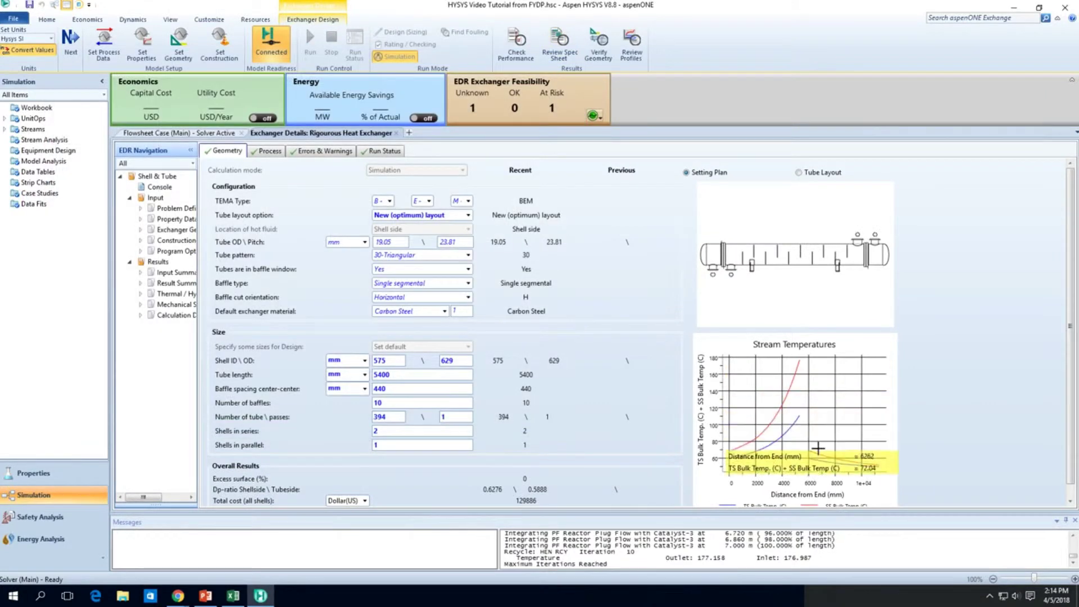
scroll(885, 460, "down", 1)
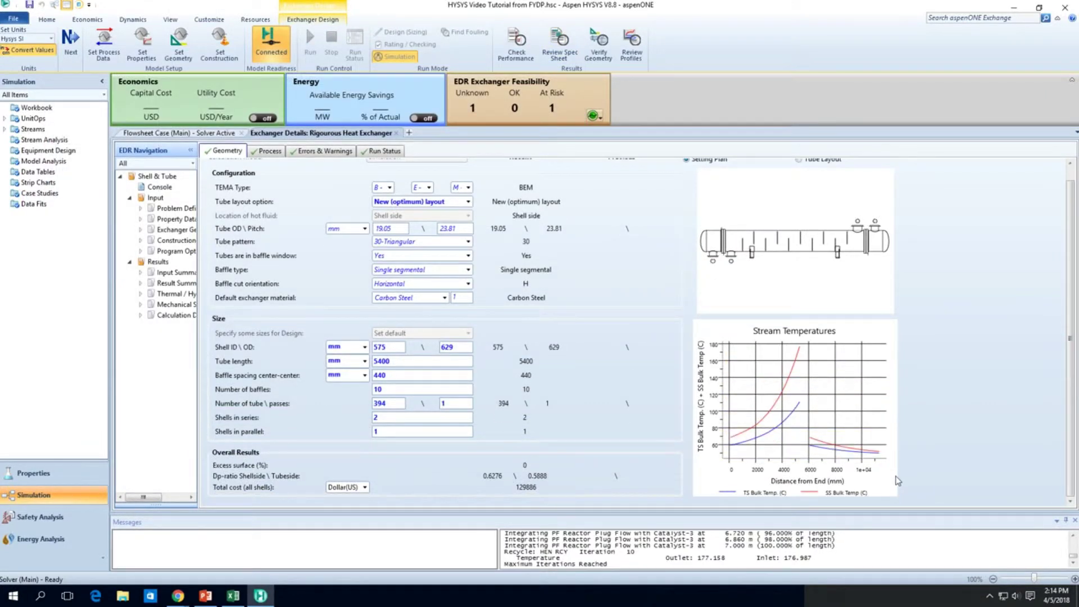
mouse_move(837, 455)
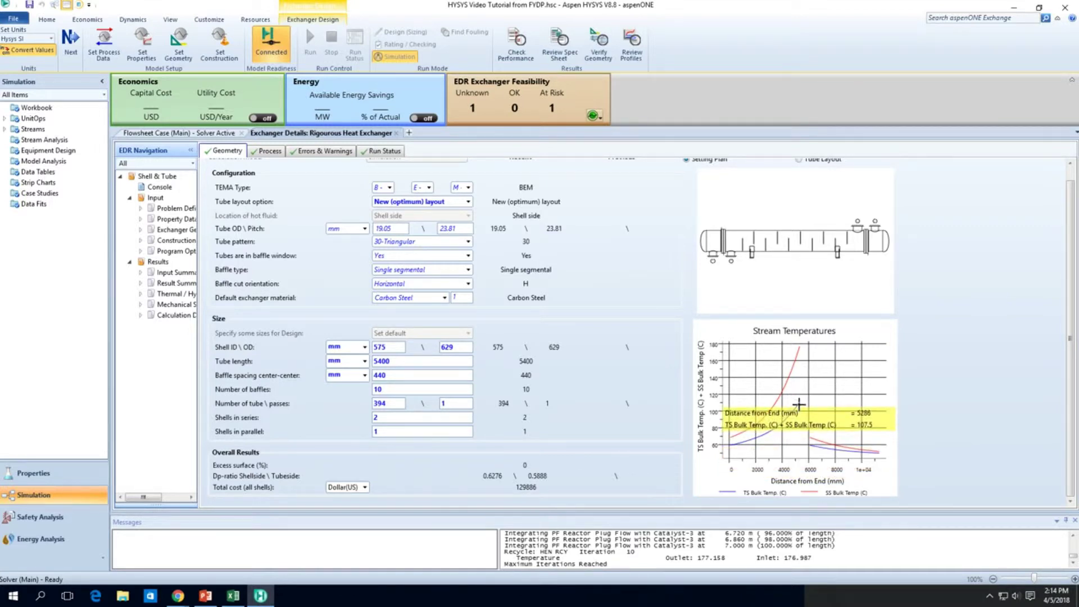
Read the exchanger's input warnings on fouling resistances and heat loads, comparing them with its geometry
left_click(316, 152)
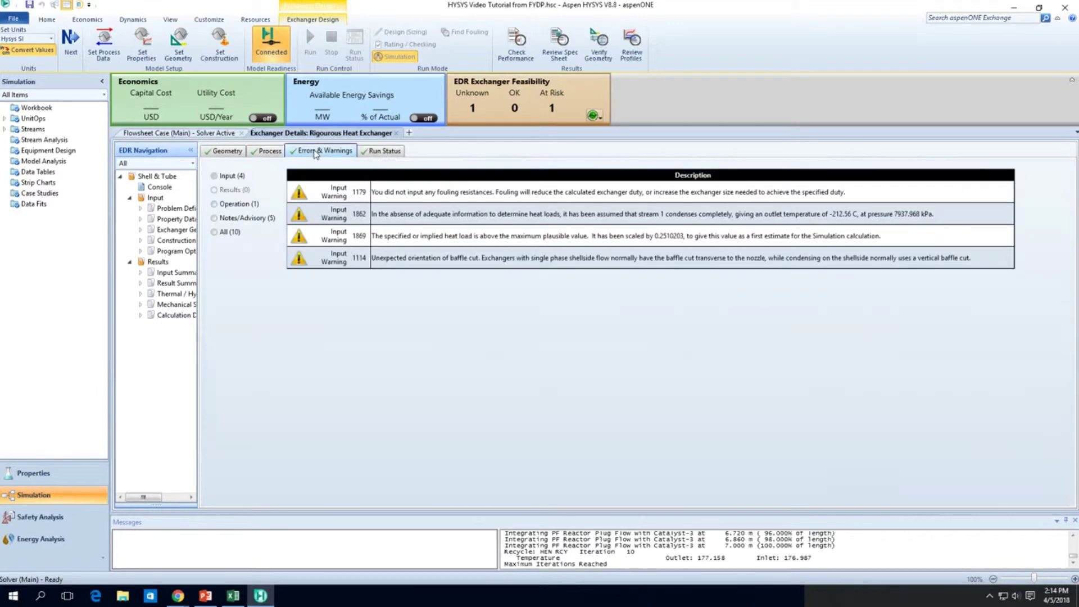
left_click(222, 151)
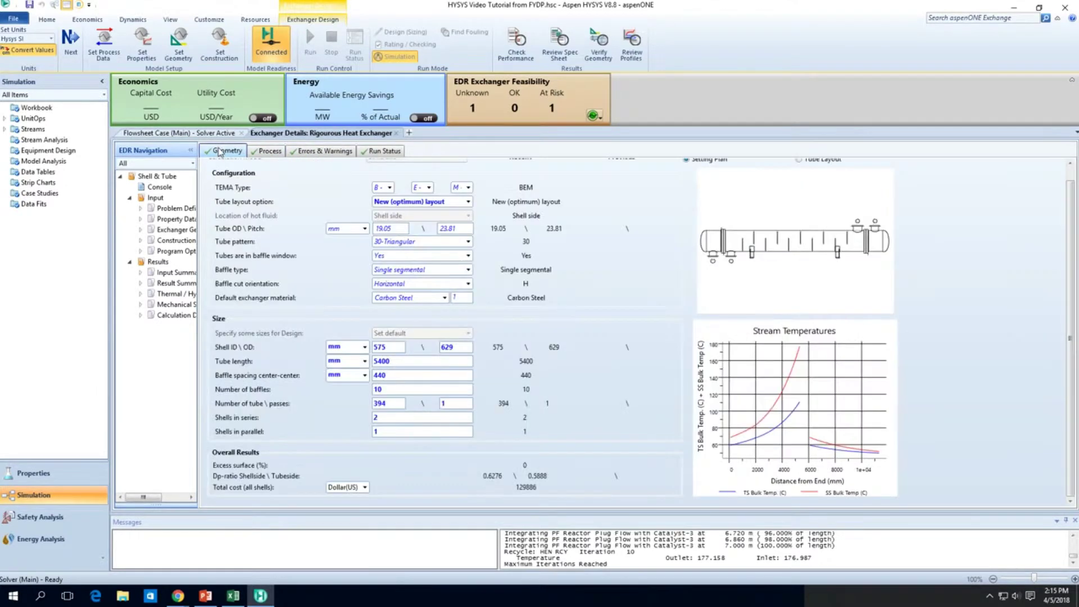
left_click(290, 150)
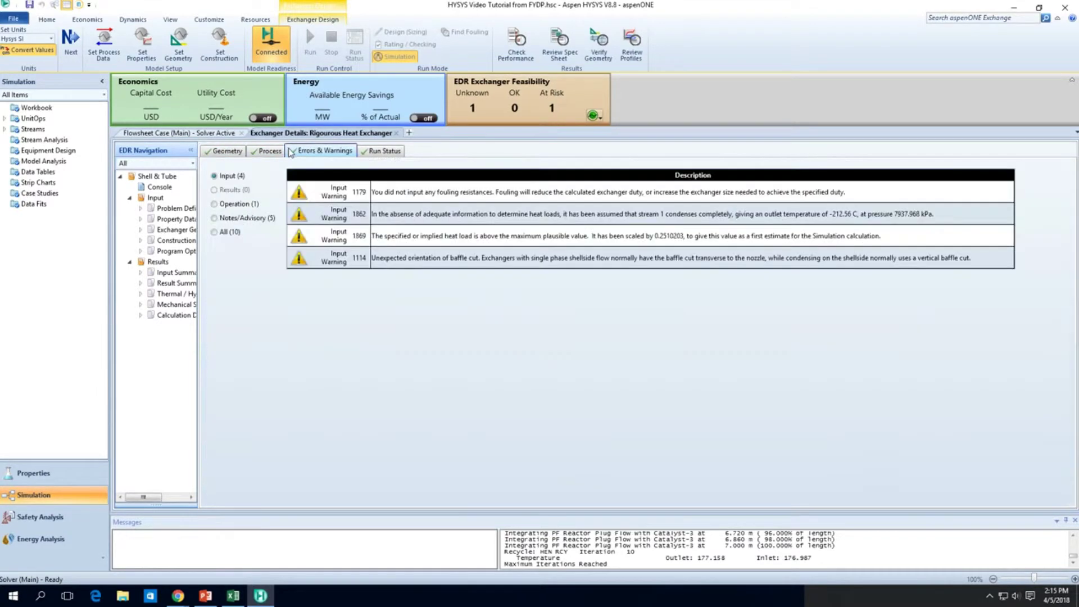
left_click(386, 195)
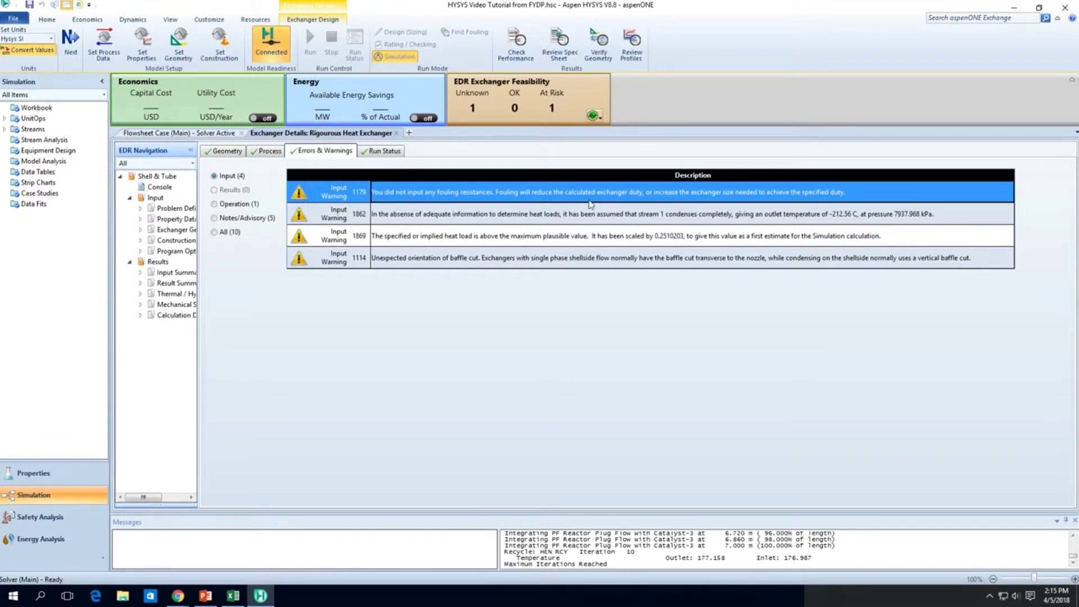
left_click(394, 218)
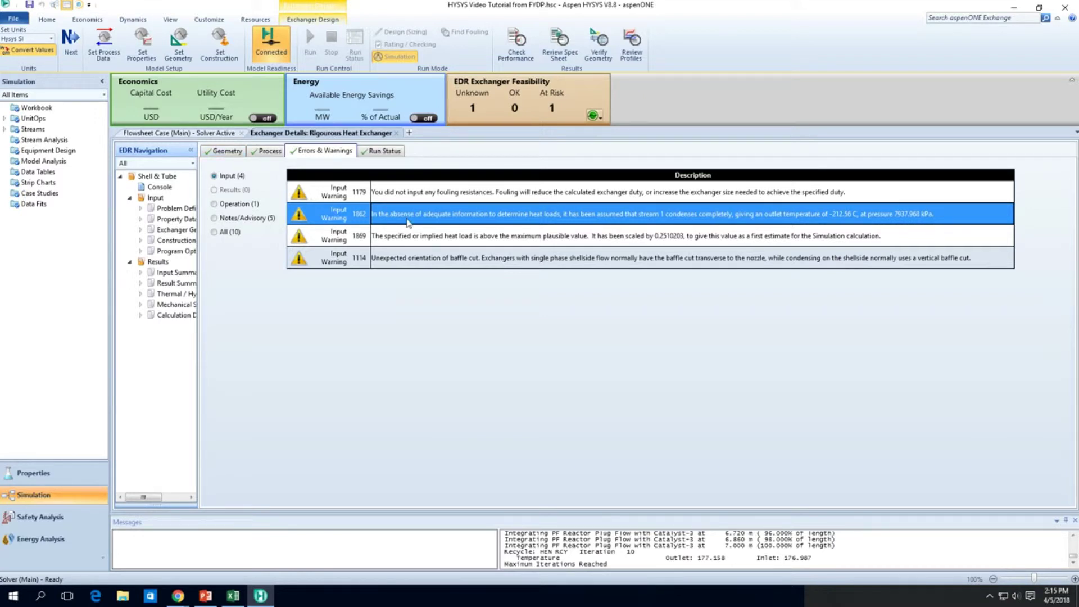
left_click(233, 153)
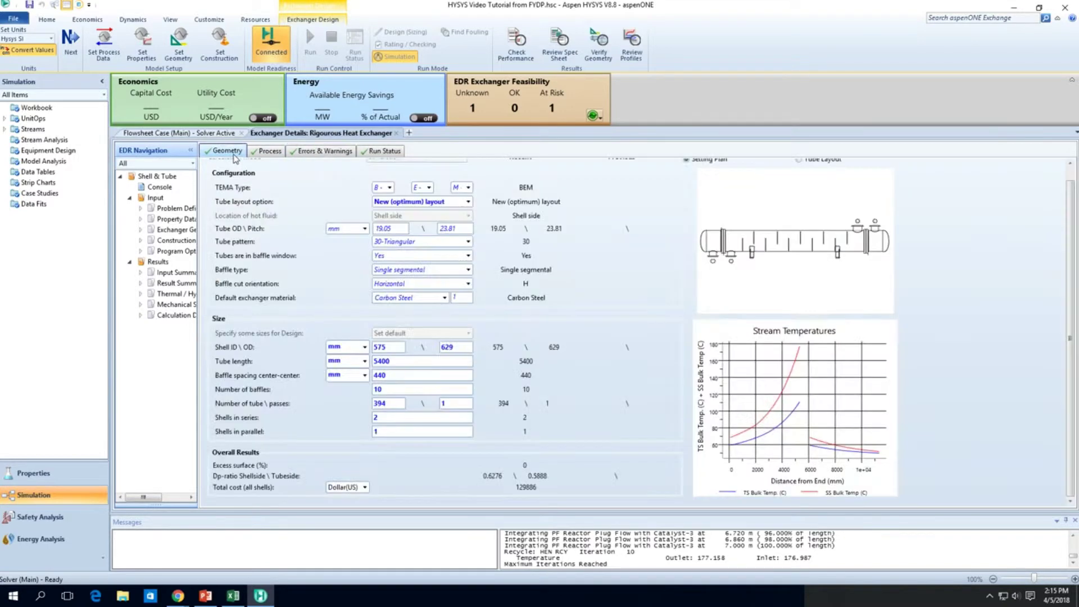
Return to the main flowsheet and change the rigorous exchanger's model to Simple Weighted, accepting the loss of its rigorous data
left_click(207, 134)
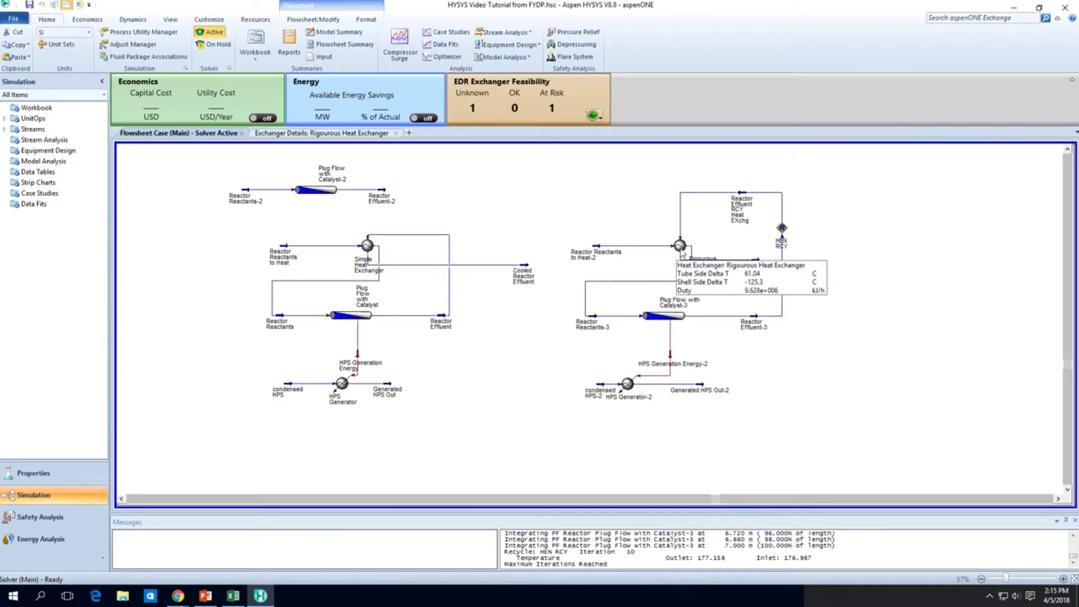
double_click(680, 251)
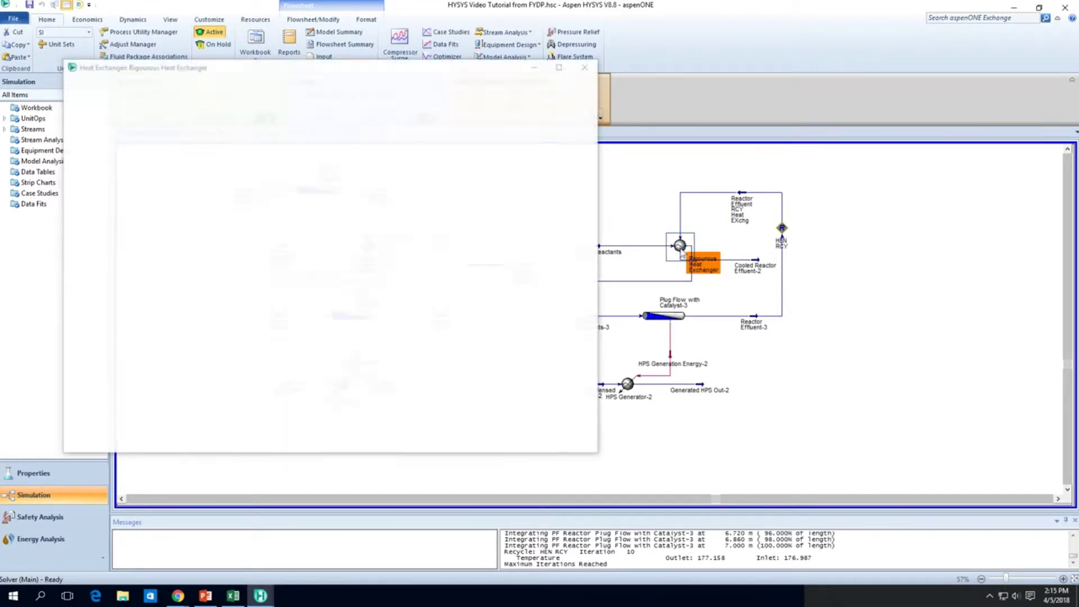
left_click(587, 73)
mouse_move(683, 252)
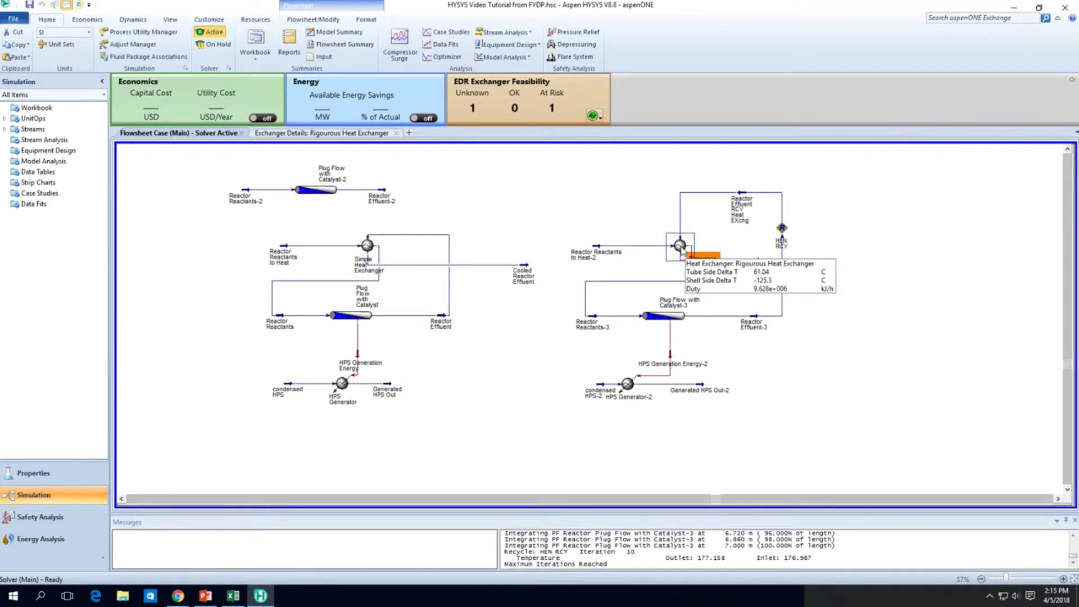
double_click(683, 251)
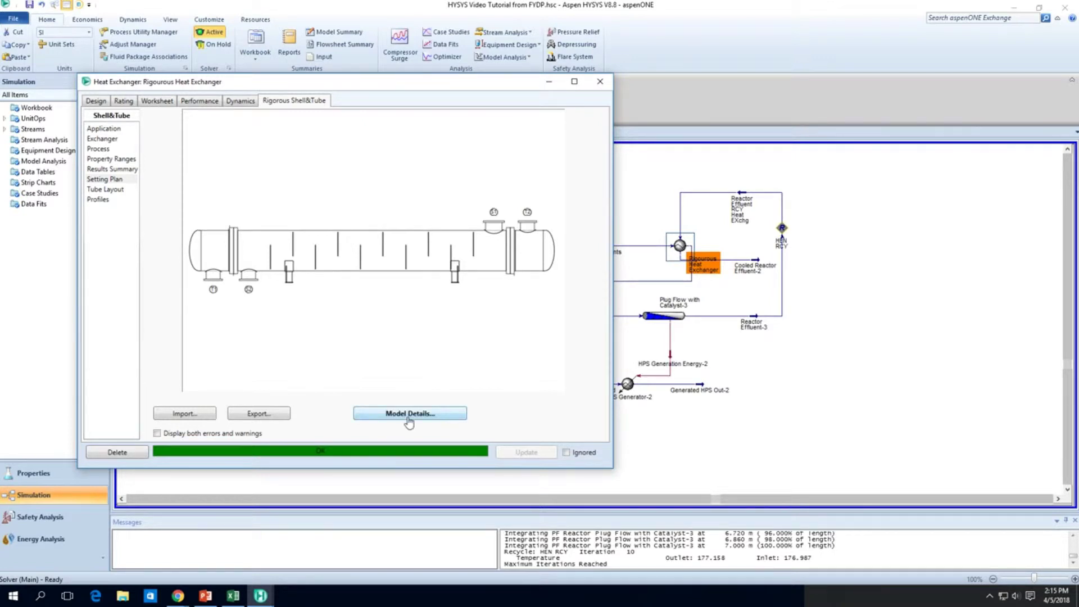
left_click(97, 102)
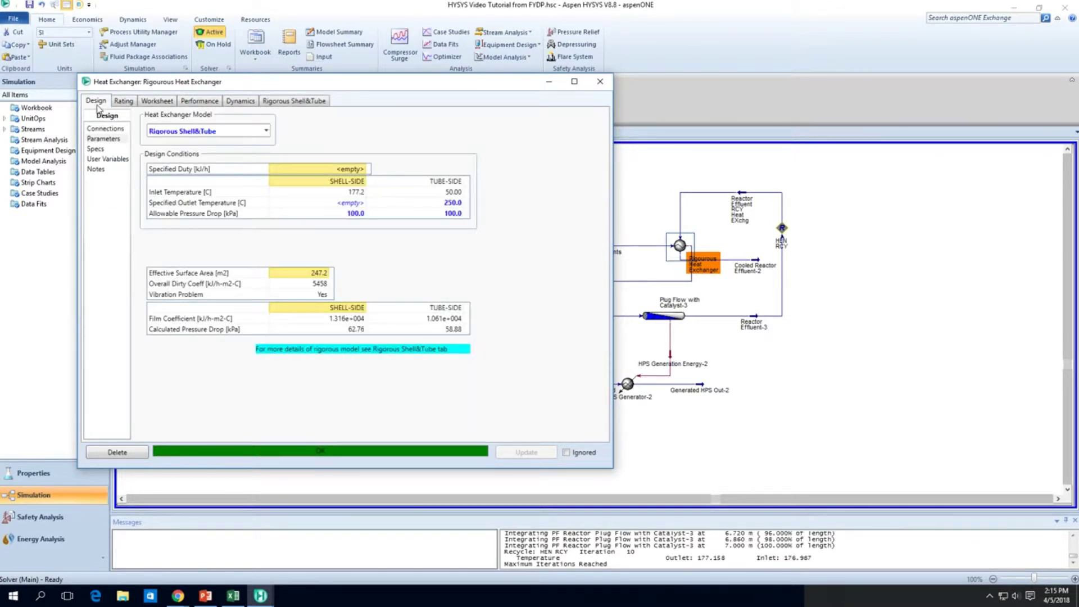
left_click(250, 131)
left_click(185, 172)
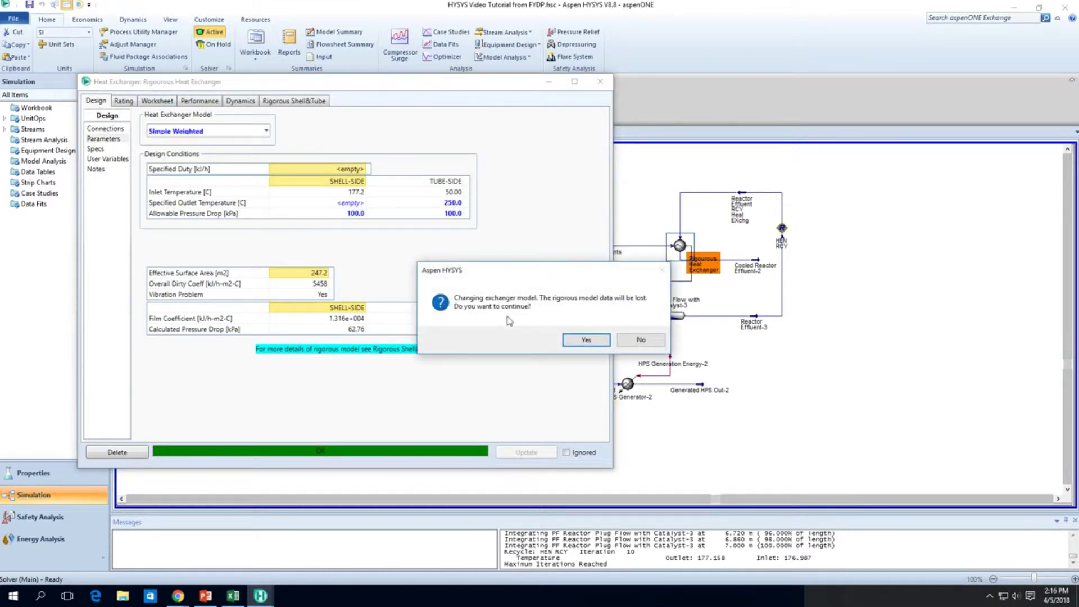
left_click(569, 338)
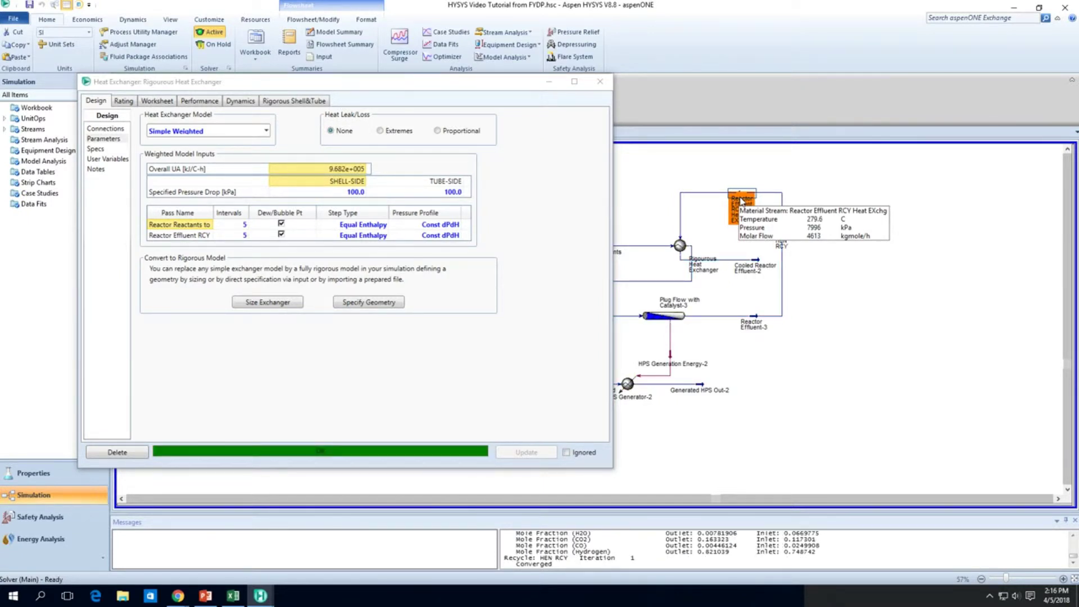
left_click(601, 82)
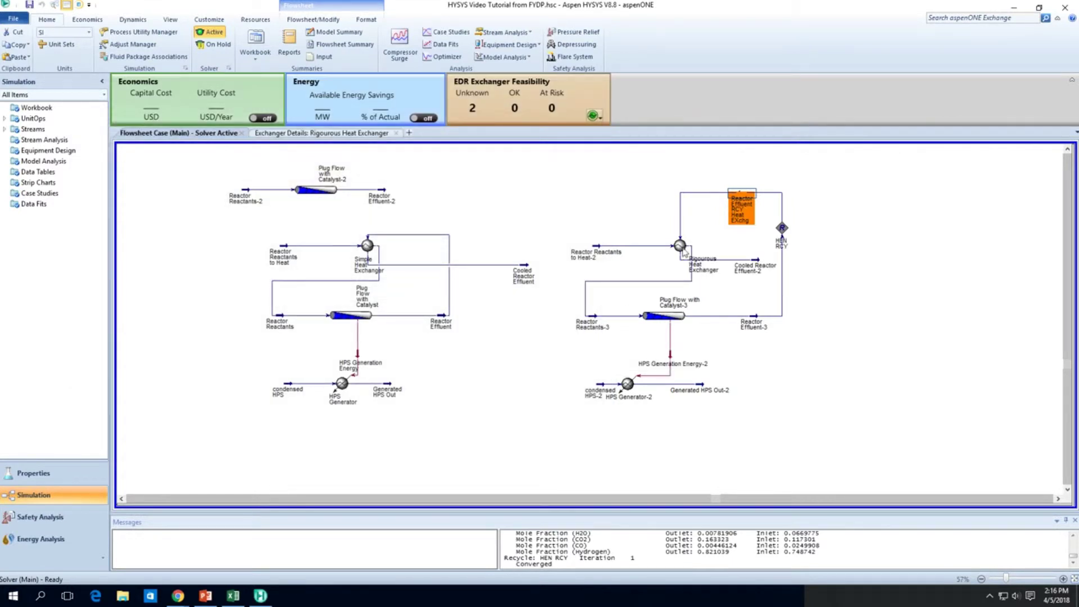
Start converting the exchanger to a rigorous model with Size Interactively, and move the EDR sizing console beside its property window
double_click(681, 247)
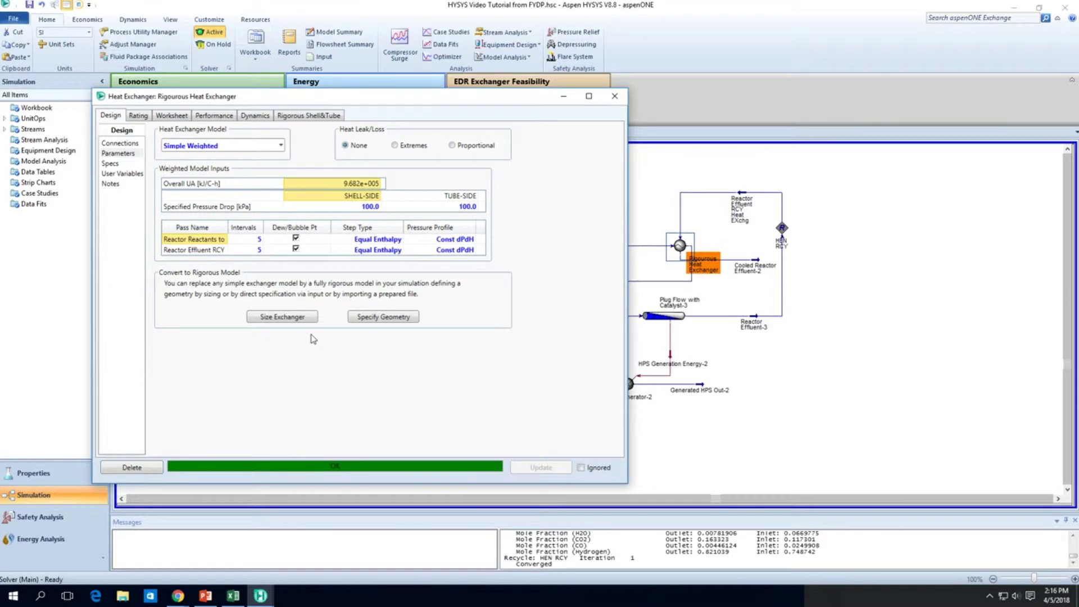
left_click(284, 316)
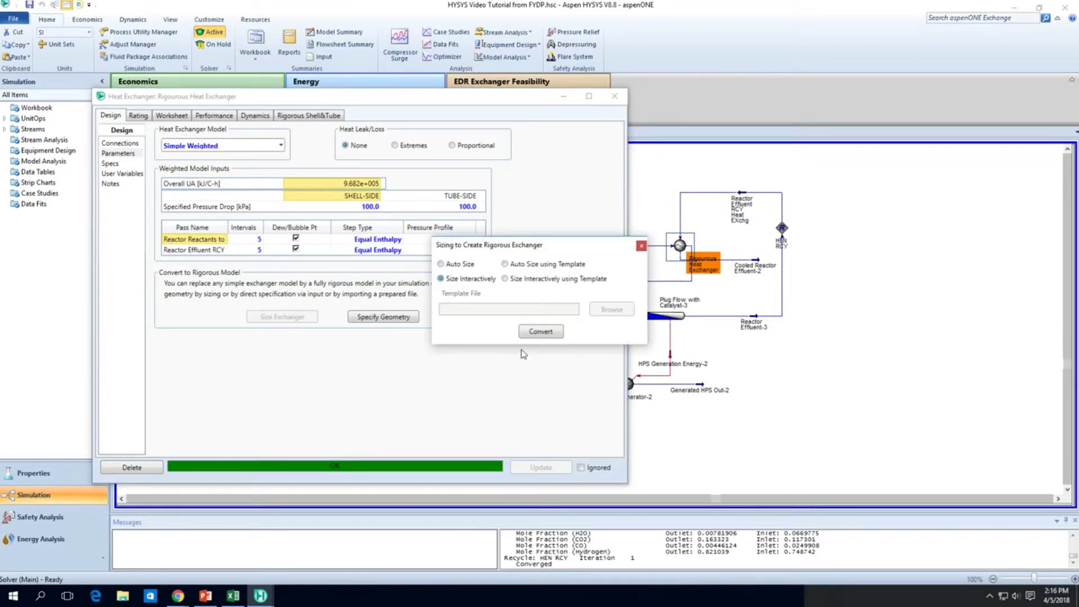
left_click(540, 334)
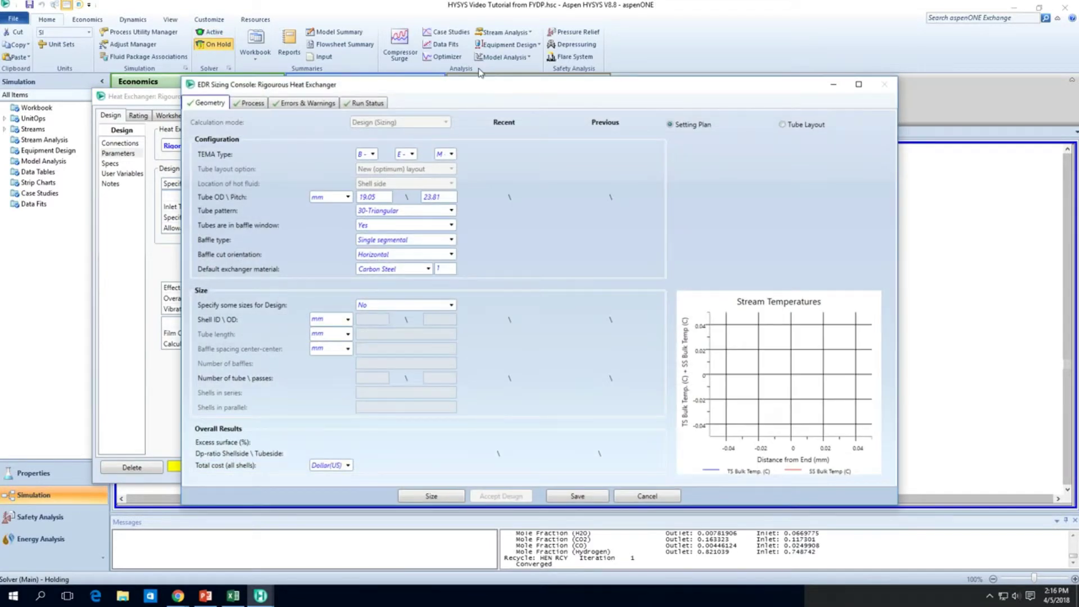
left_click_drag(470, 87, 783, 112)
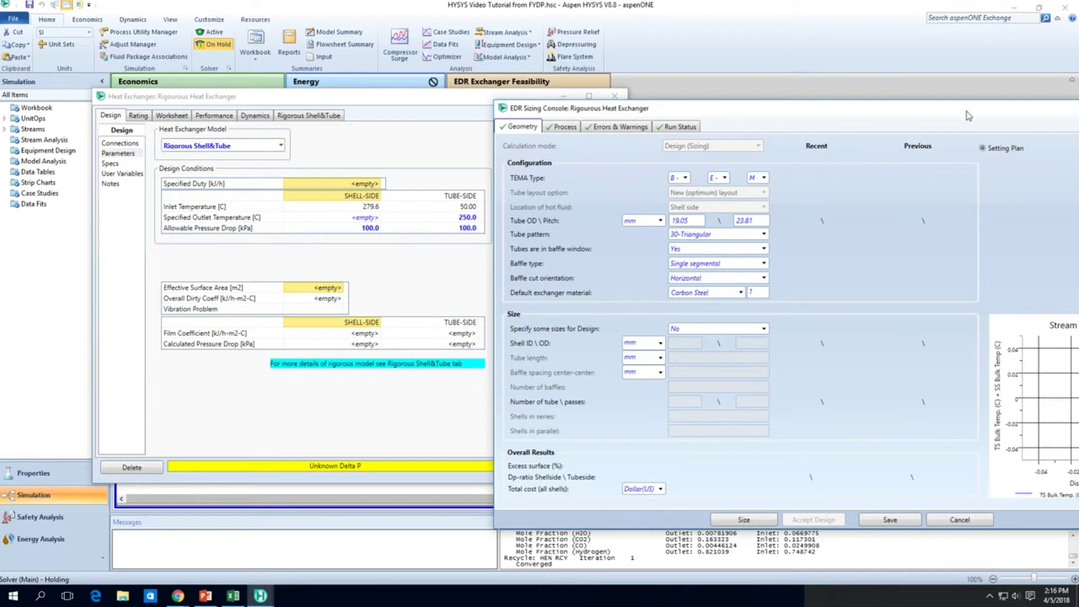
Set the hot-side outlet temperature to 125 °C in the sizing console's process conditions
left_click(618, 128)
left_click(562, 126)
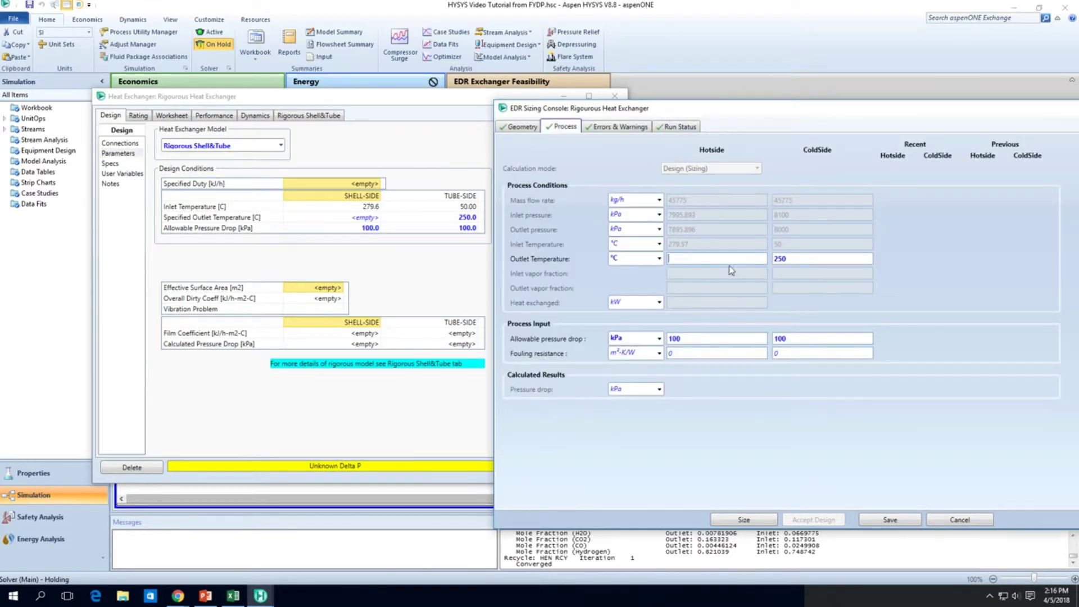
left_click_drag(730, 115, 872, 294)
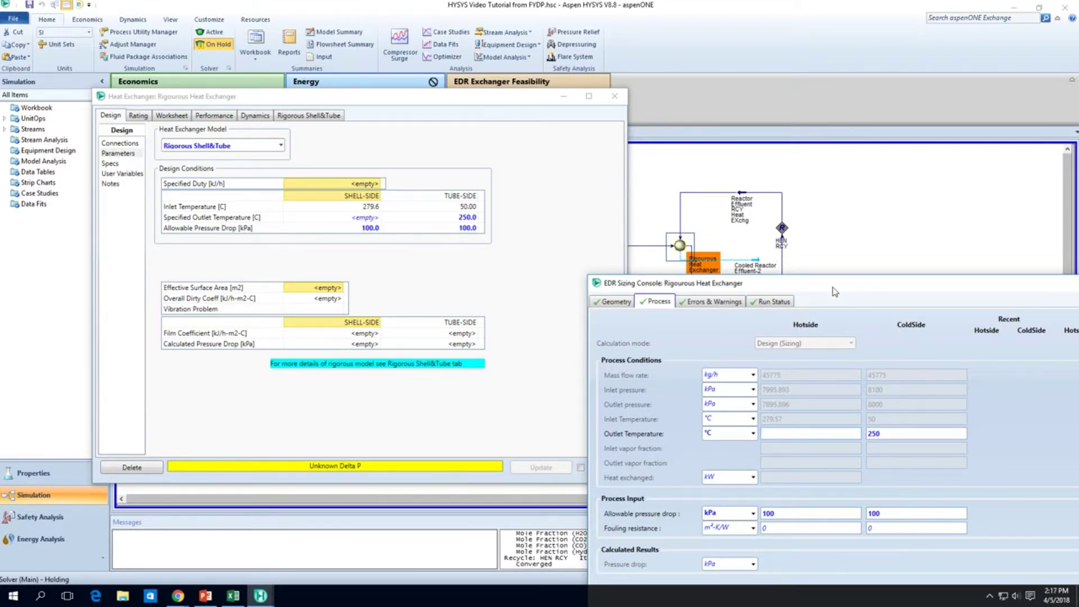
left_click_drag(826, 285, 500, 100)
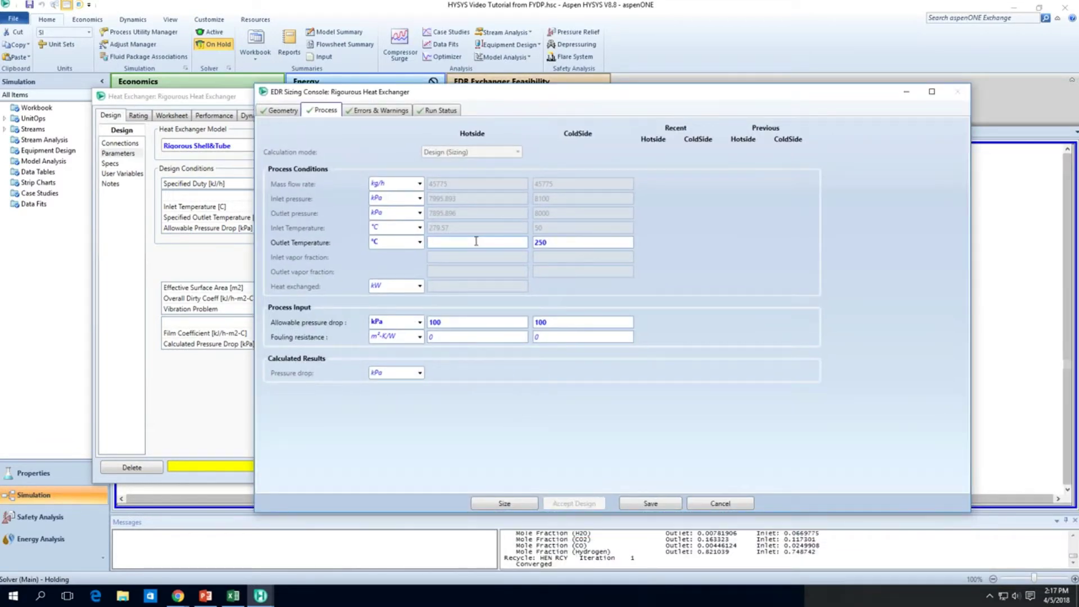
type("125")
Set the fouling resistance to 0.002 m²·K/W on both the hot side and the cold side
left_click(480, 336)
type(".002")
key("Tab")
left_click_drag(577, 337, 524, 337)
type("2")
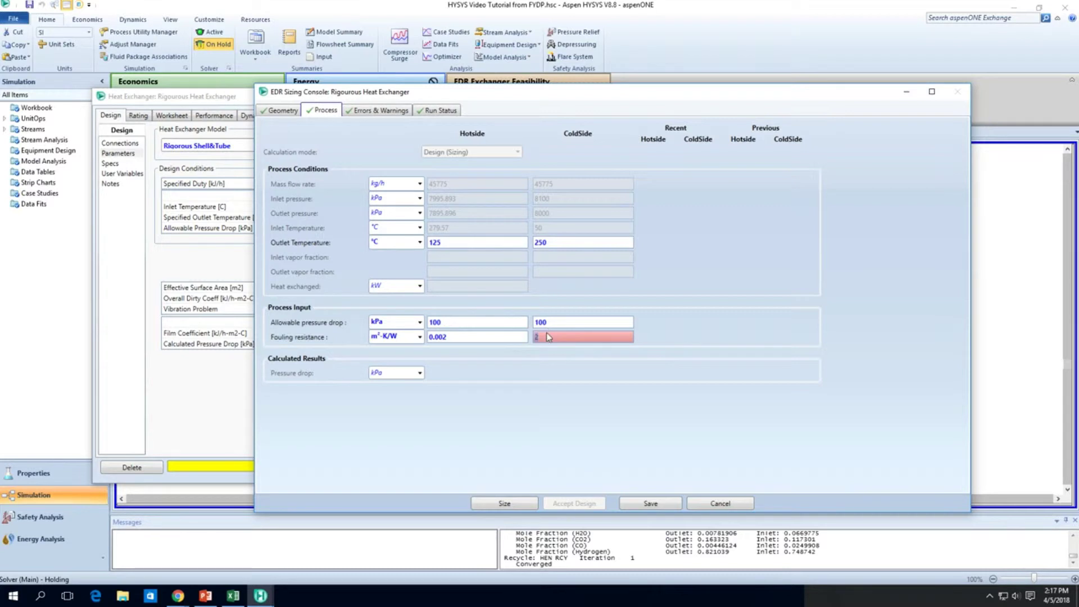
mouse_move(541, 337)
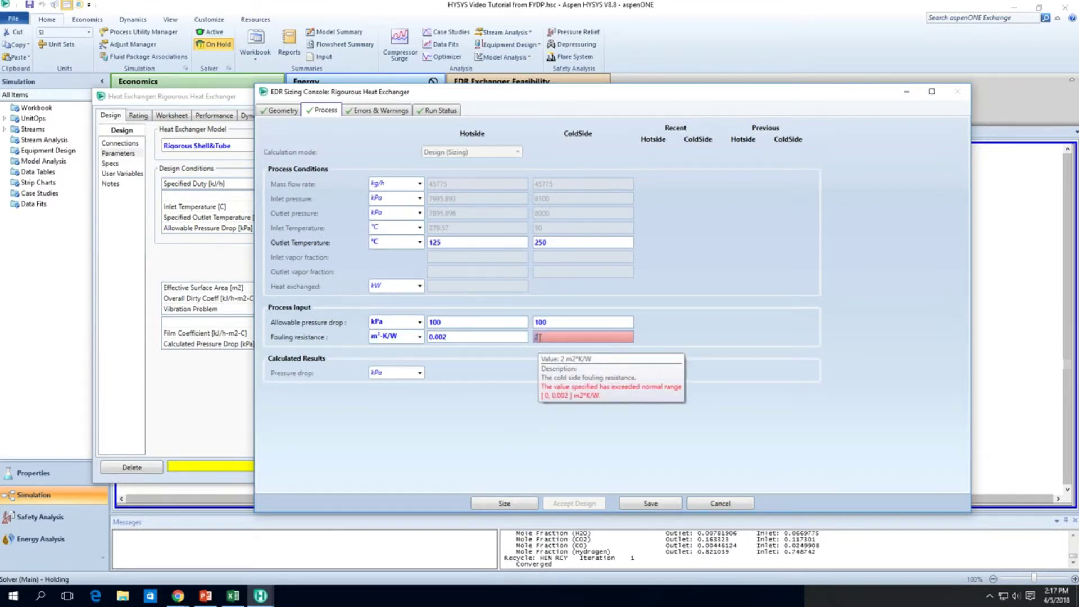
type("0.002")
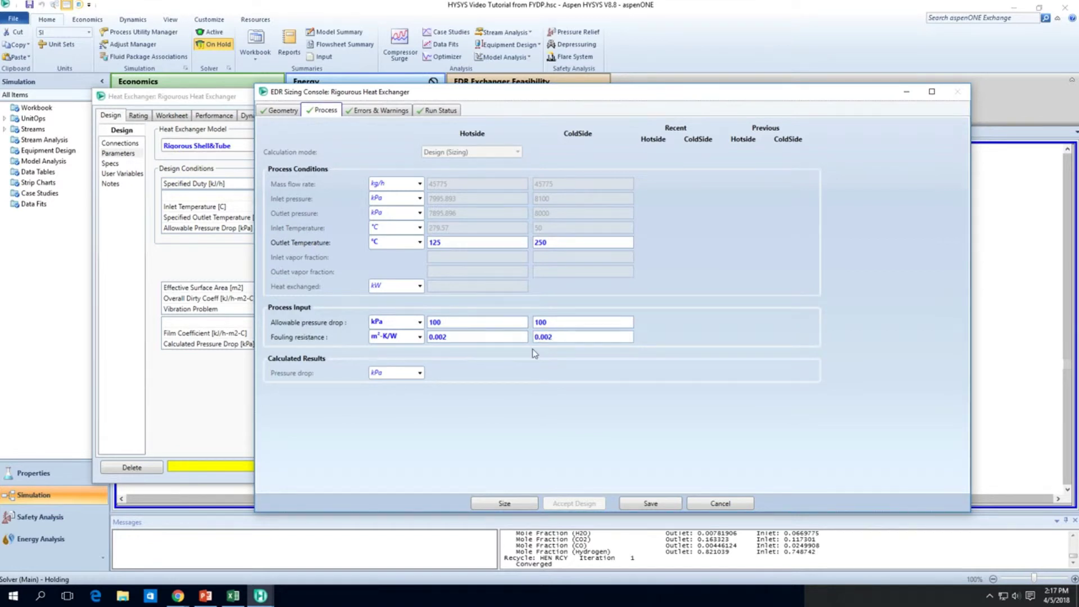
Set the TEMA front head to A - channel & removable cover and the default exchanger material to SS 304
left_click(293, 111)
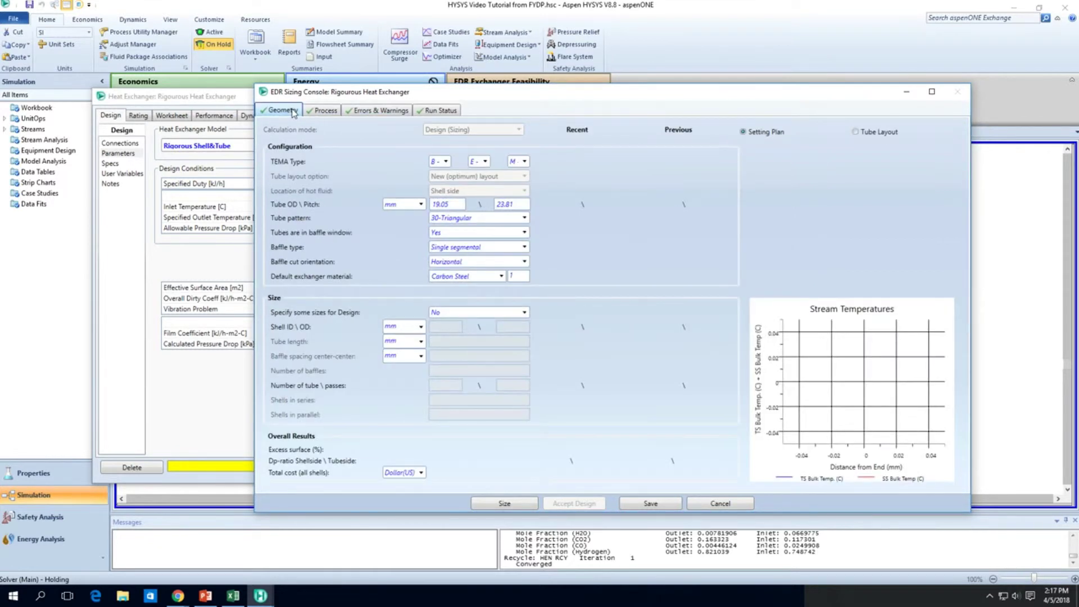
left_click(445, 164)
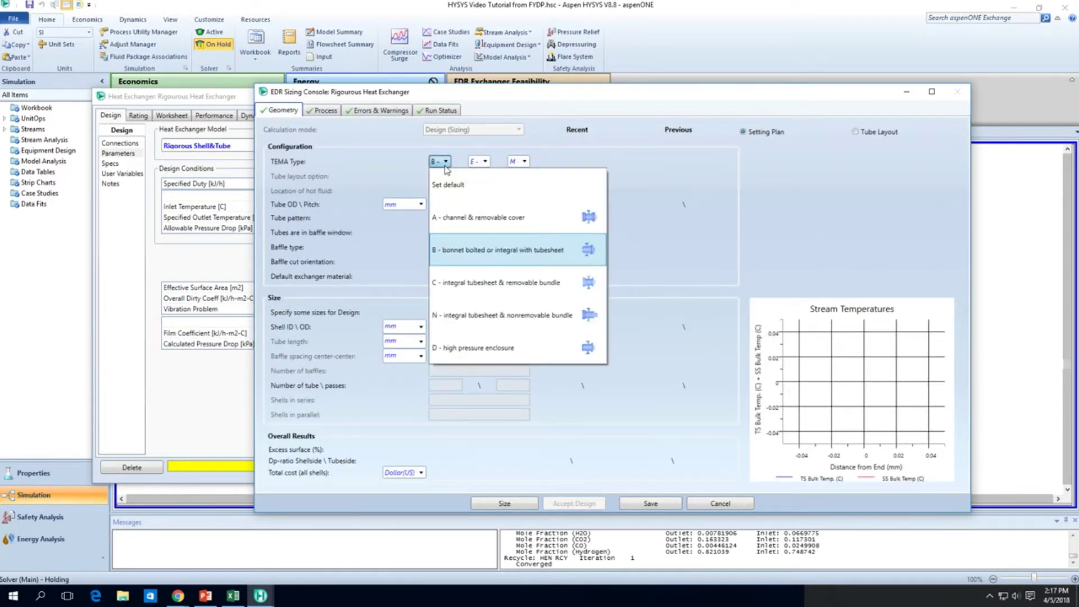
left_click(505, 222)
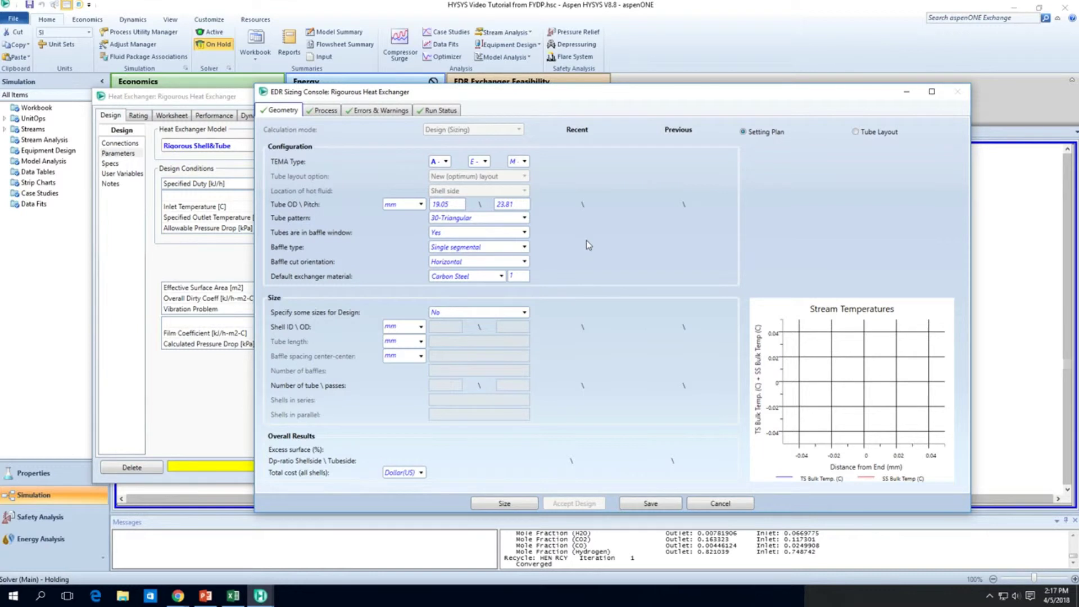
left_click(502, 277)
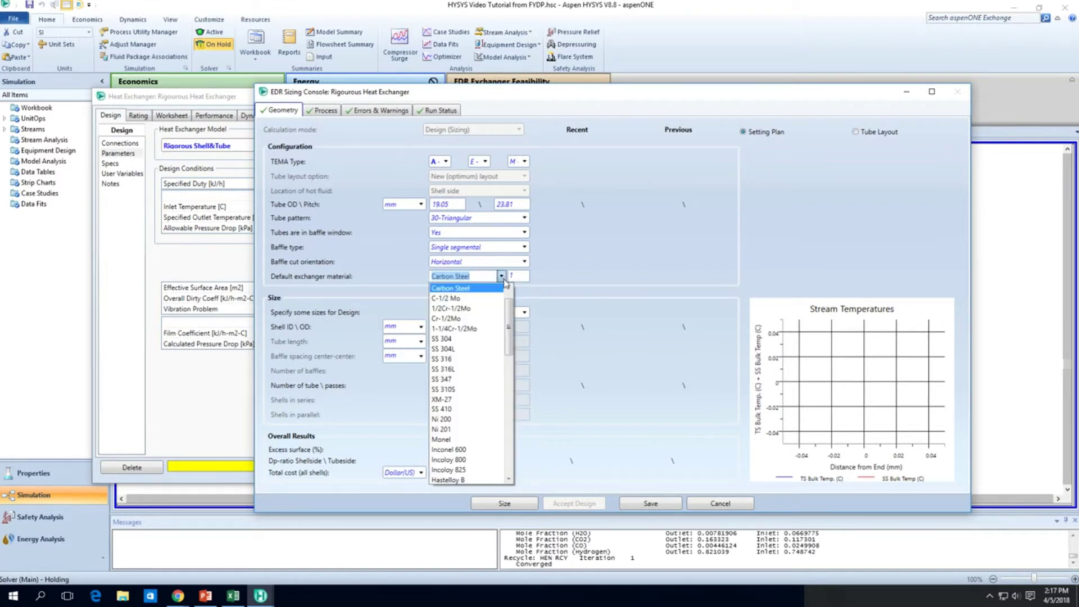
left_click(474, 340)
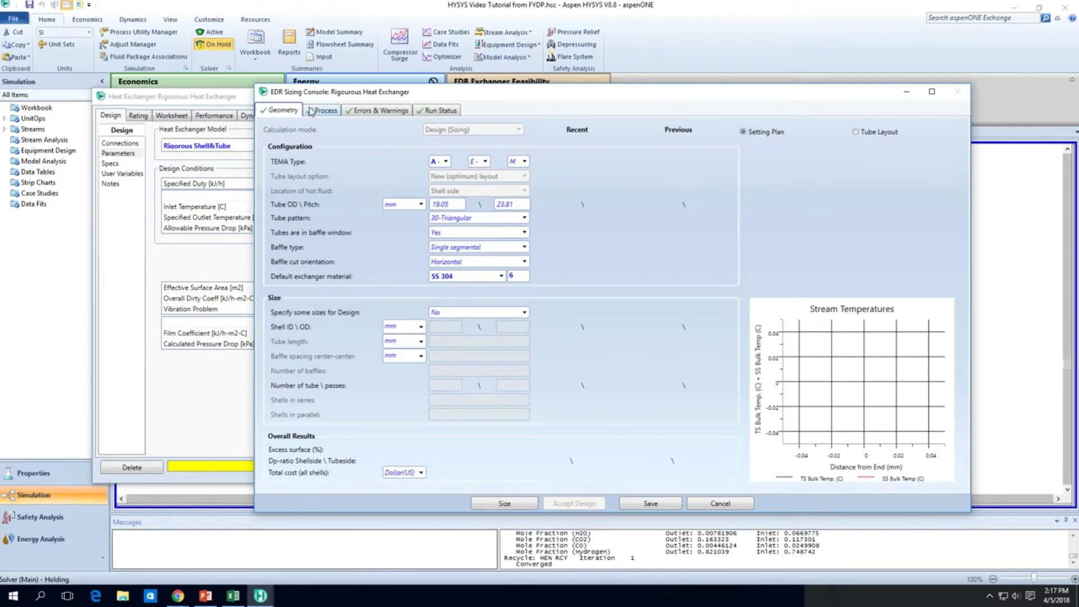
Size the exchanger with the entered process conditions and read the sizing run's input warnings
left_click(333, 114)
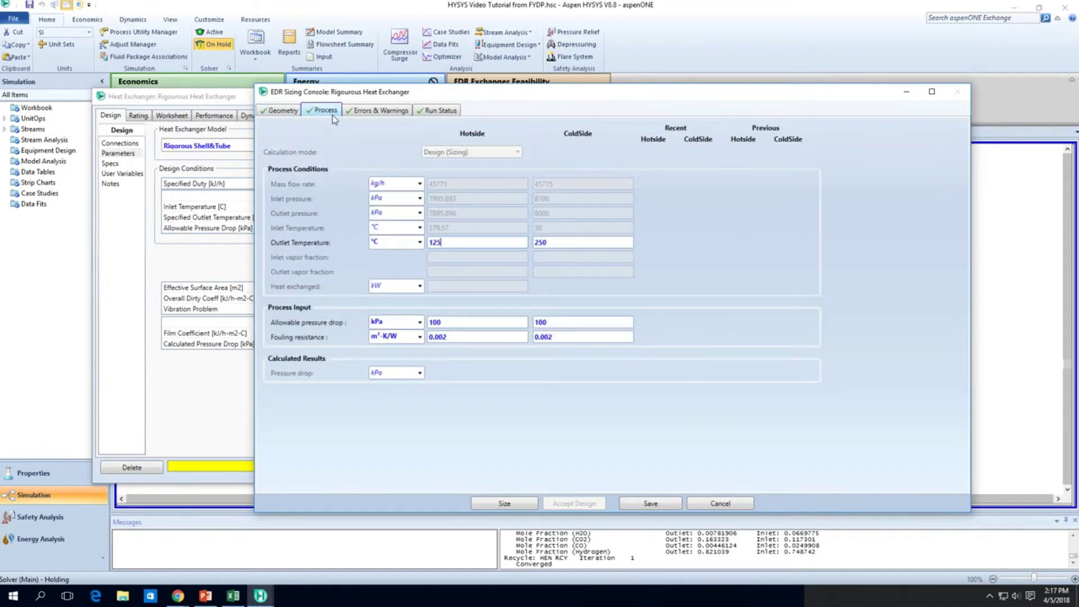
left_click(518, 506)
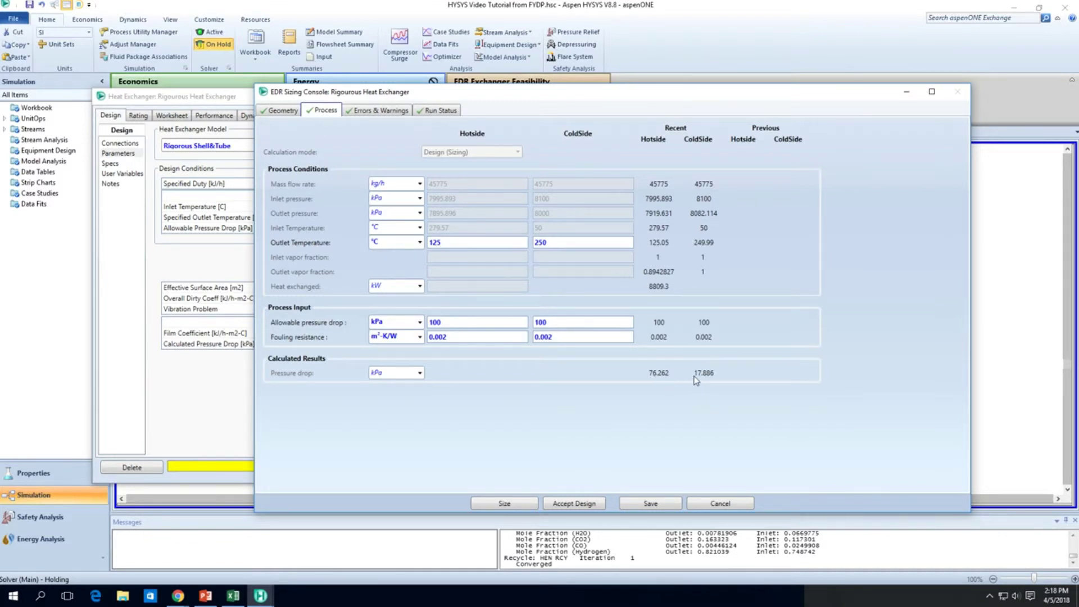
left_click(350, 111)
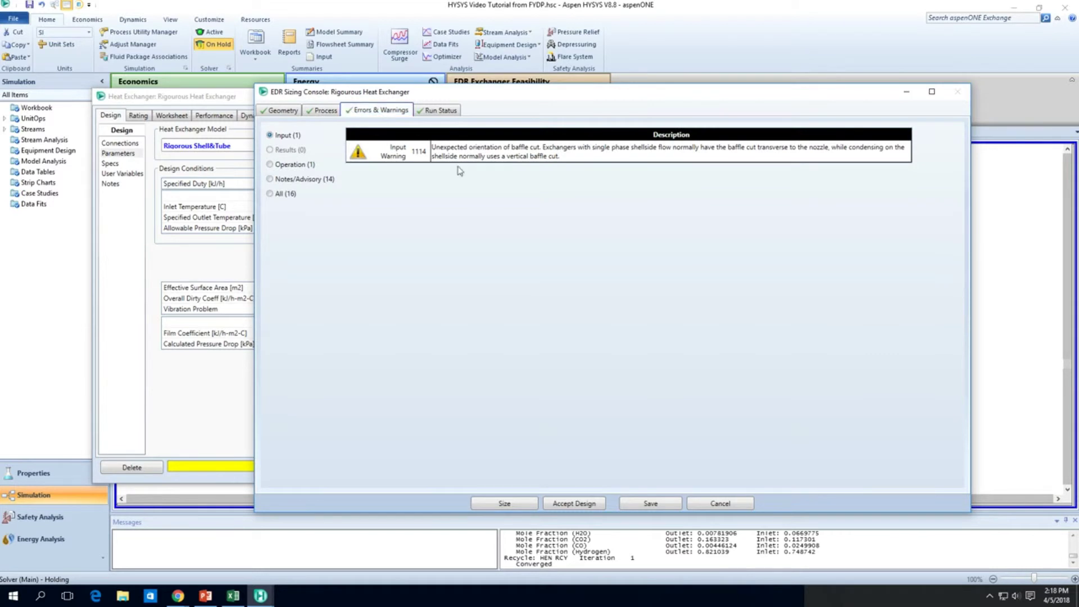
left_click(501, 162)
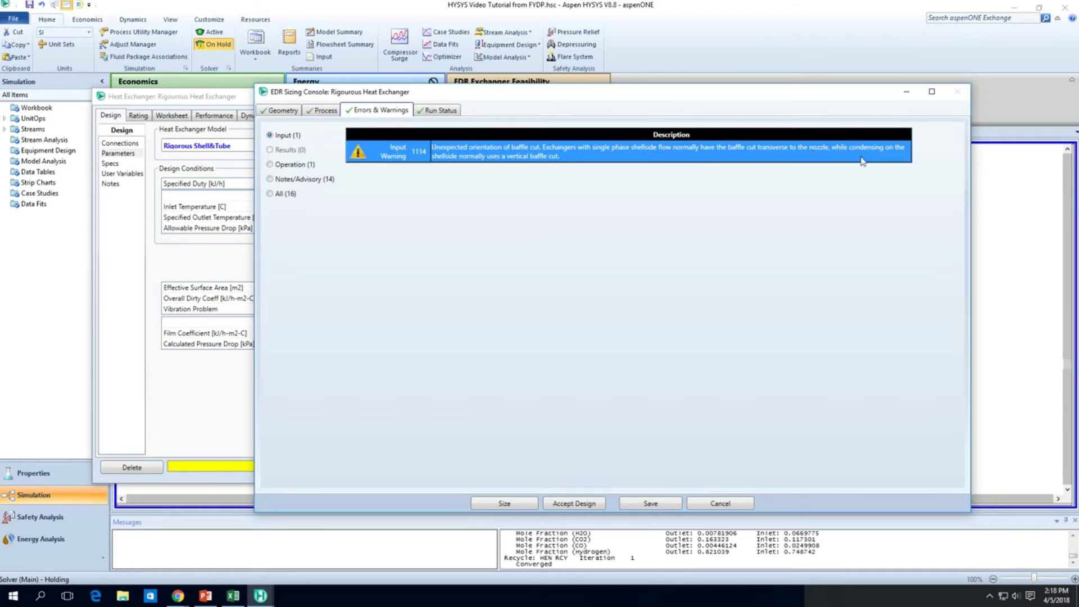
Review the sized geometry and temperature profile, then accept the design, overriding the existing outlet stream specifications, and close the exchanger's window
left_click(283, 111)
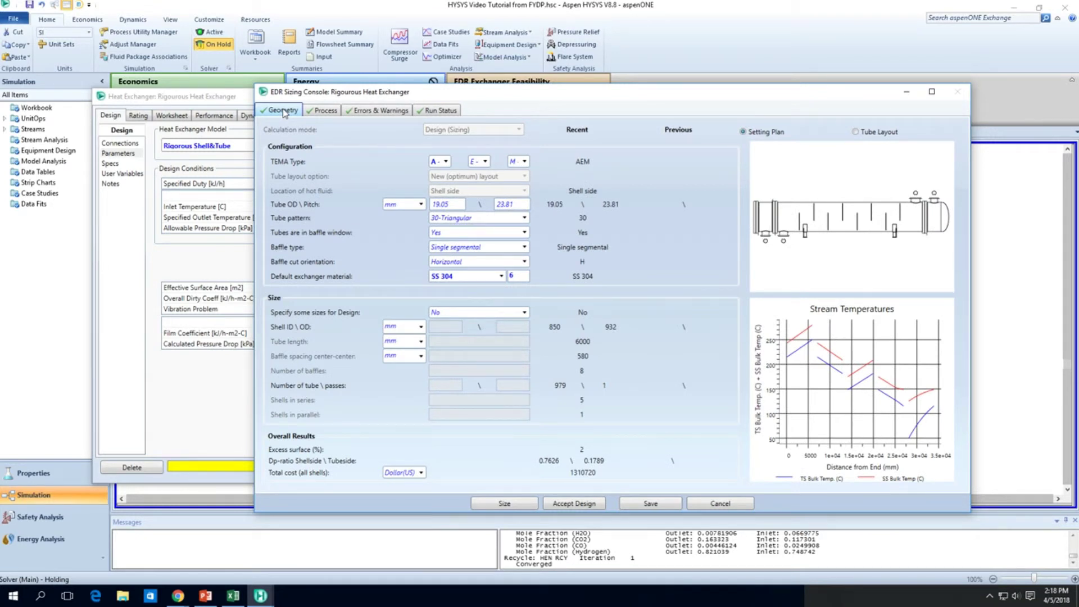
mouse_move(811, 326)
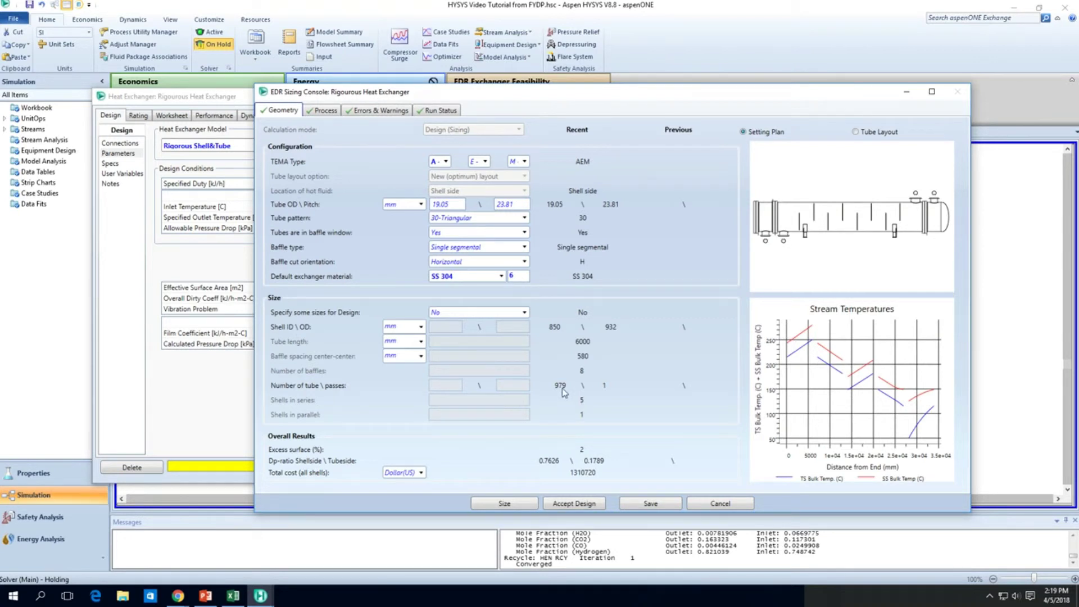
mouse_move(559, 390)
mouse_move(577, 478)
left_click(591, 507)
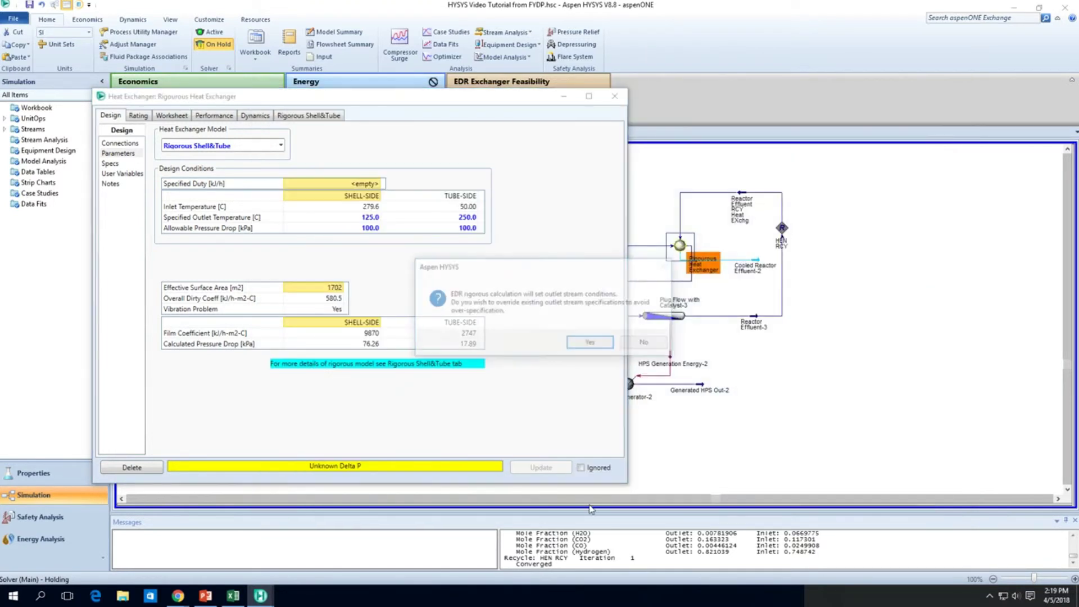
left_click(593, 343)
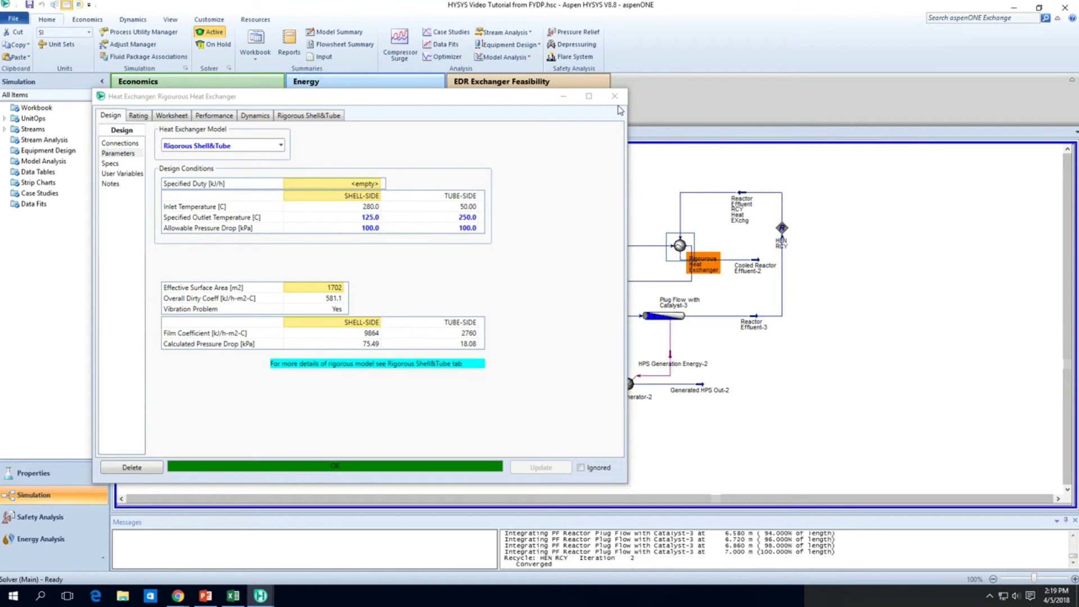
left_click(618, 108)
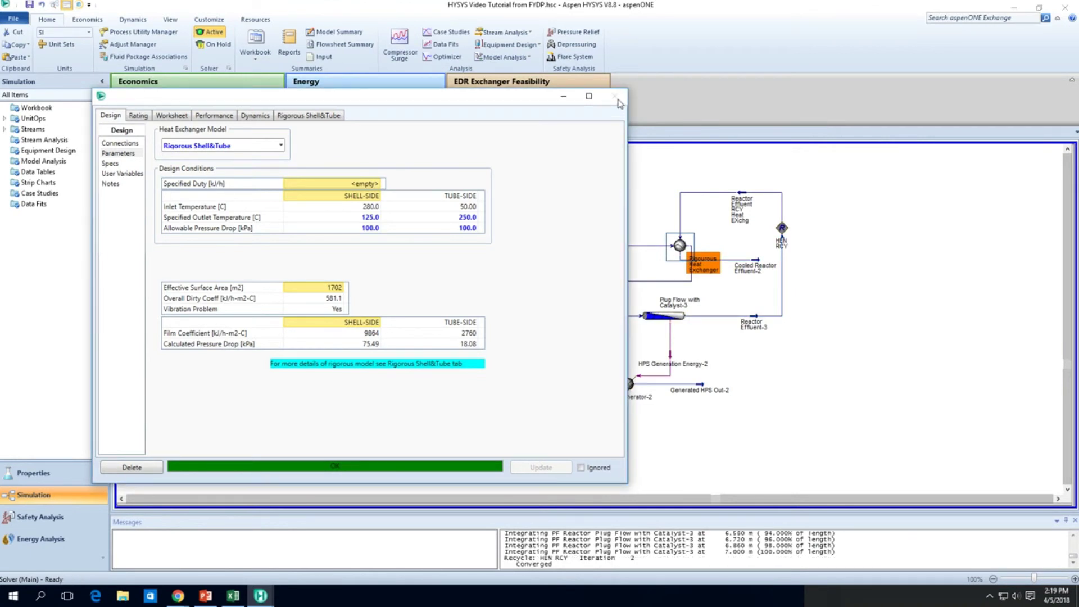
left_click(614, 97)
Check the reactant feed conditions, then reopen the rigorous exchanger and examine its shell-and-tube geometry and process data
mouse_move(671, 245)
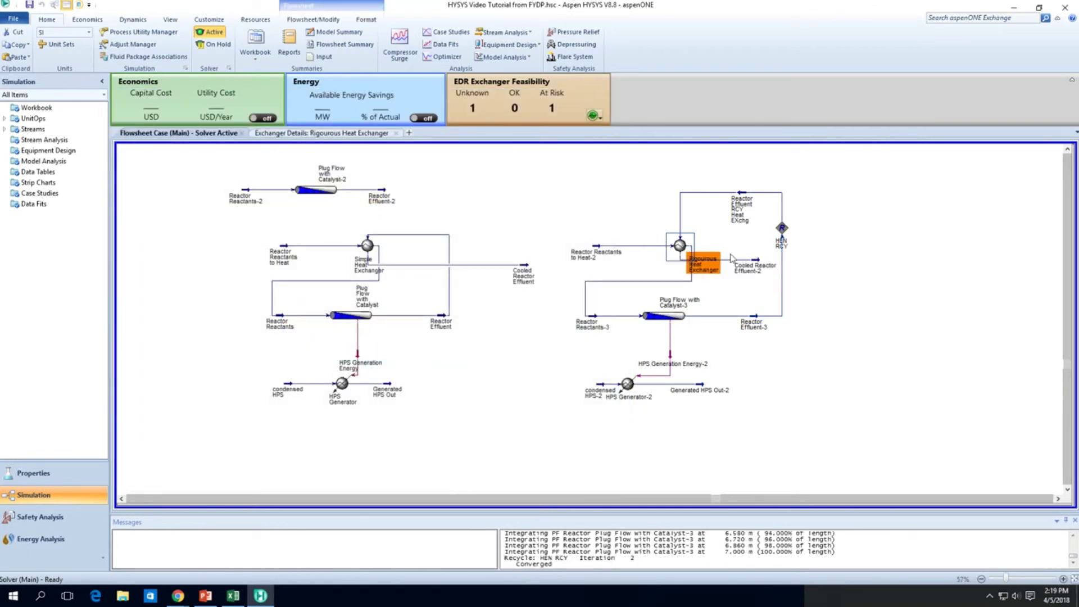
mouse_move(758, 264)
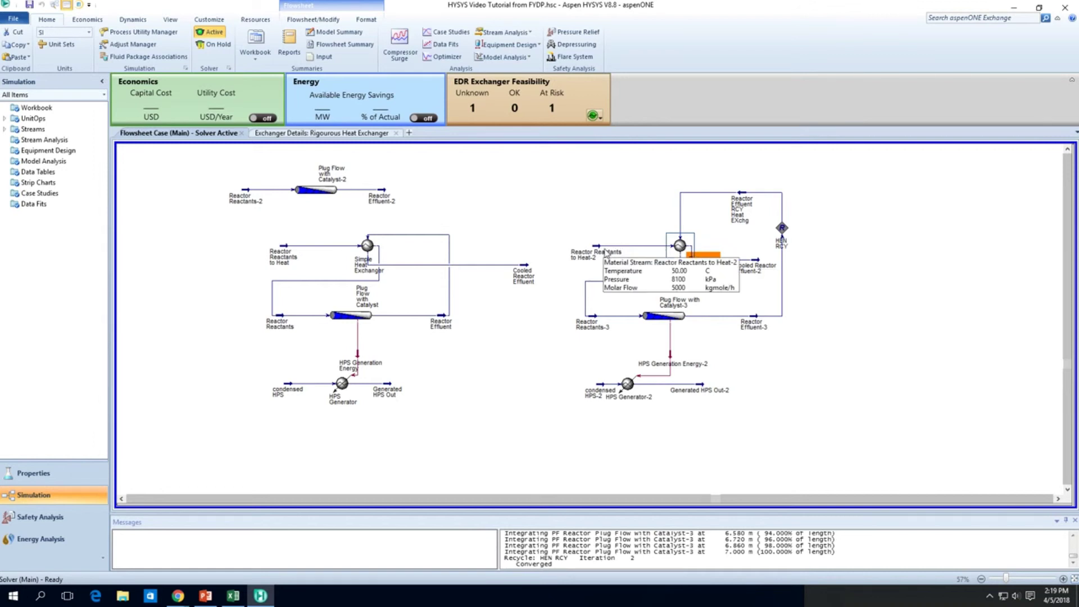
double_click(679, 253)
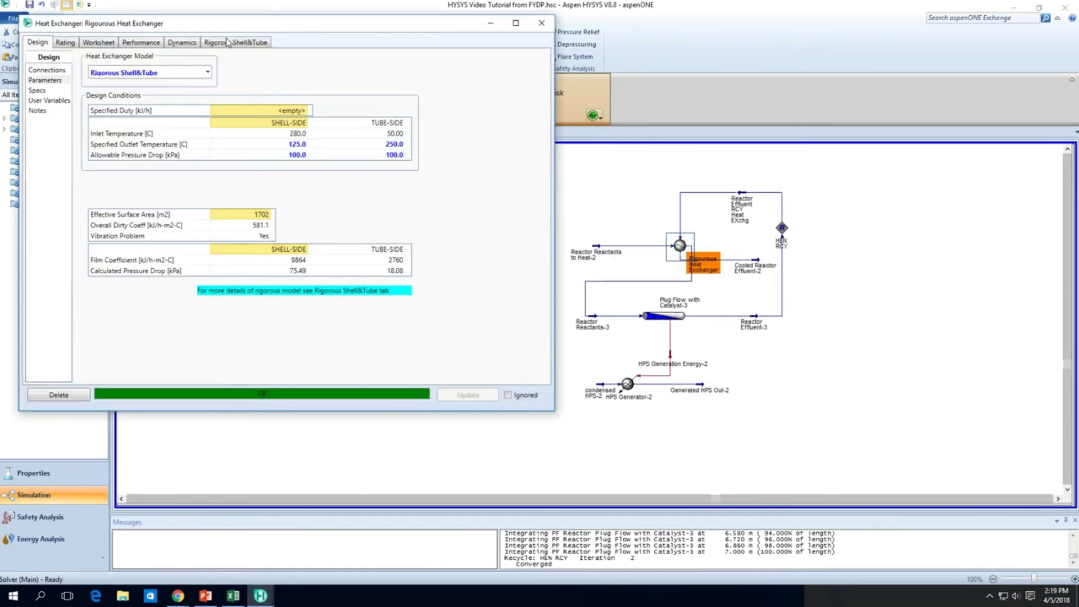
left_click(230, 43)
left_click(182, 42)
left_click(267, 42)
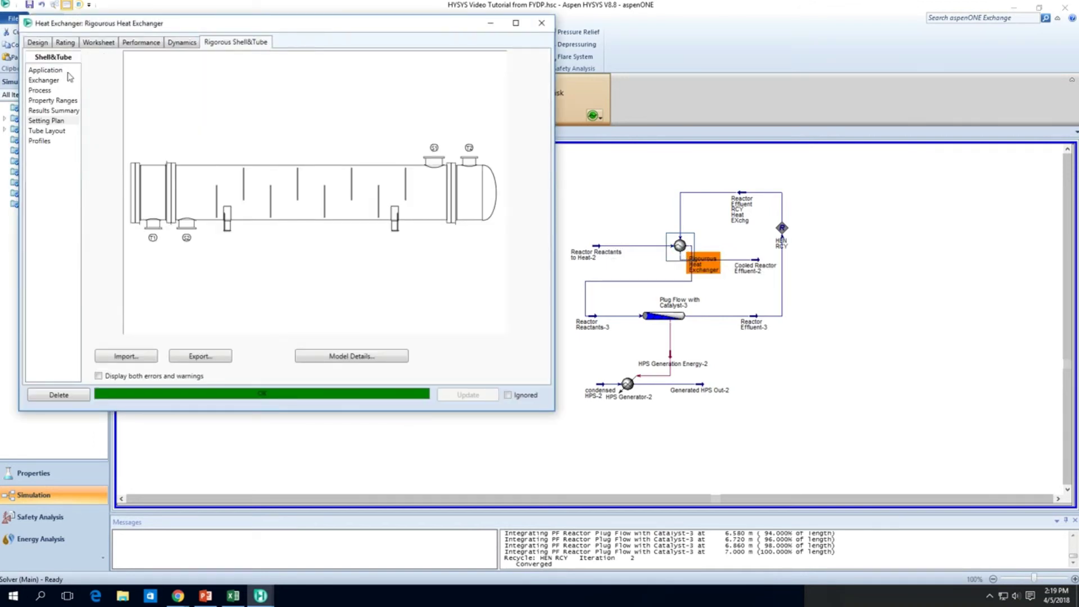
left_click(43, 81)
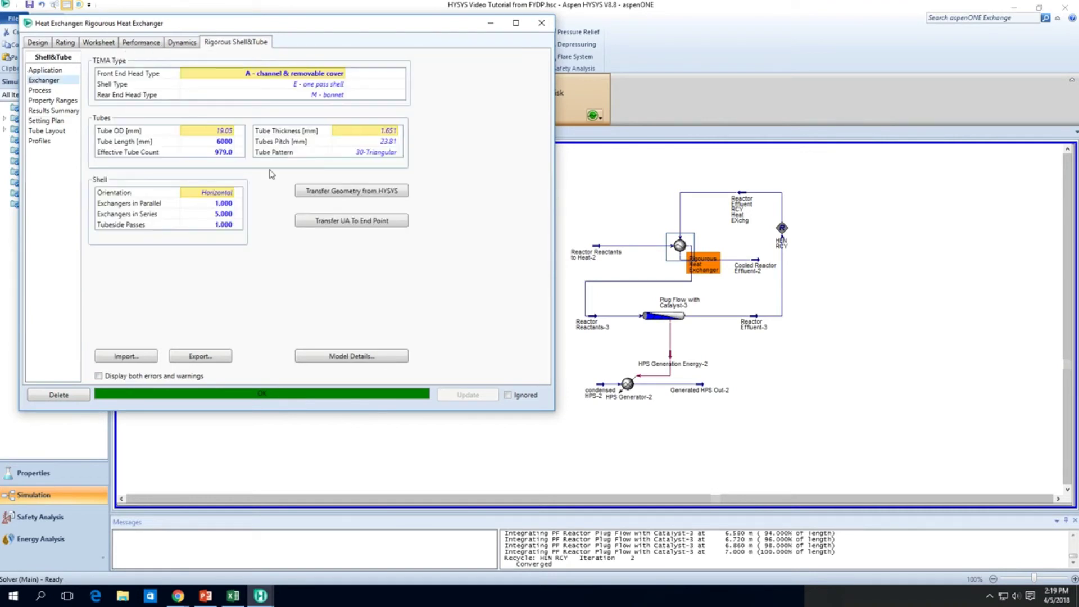
left_click(55, 91)
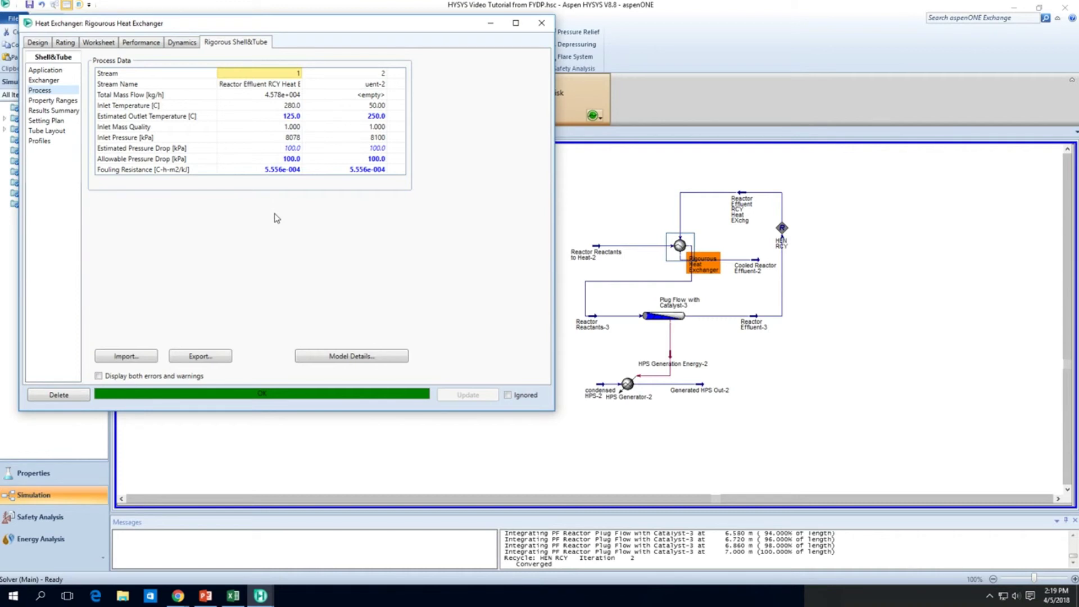
left_click(268, 95)
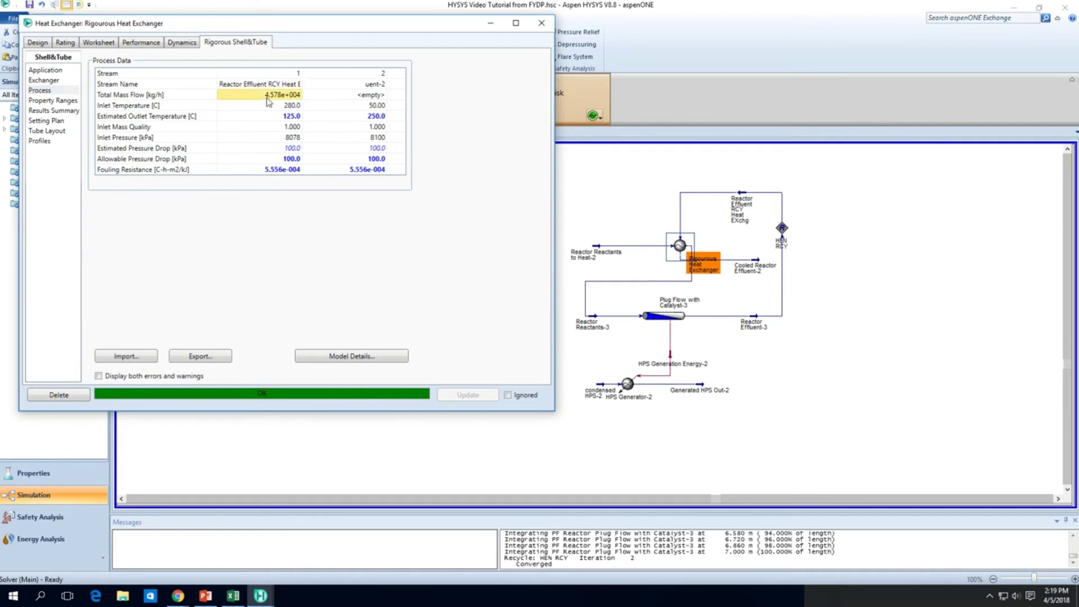
left_click(280, 148, "shift")
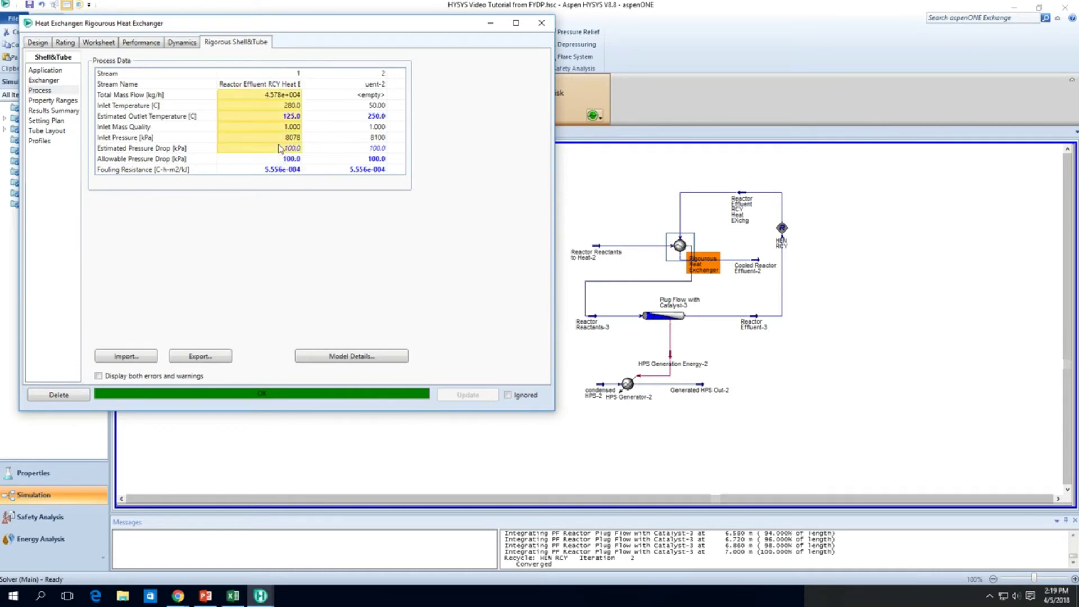
left_click(293, 117)
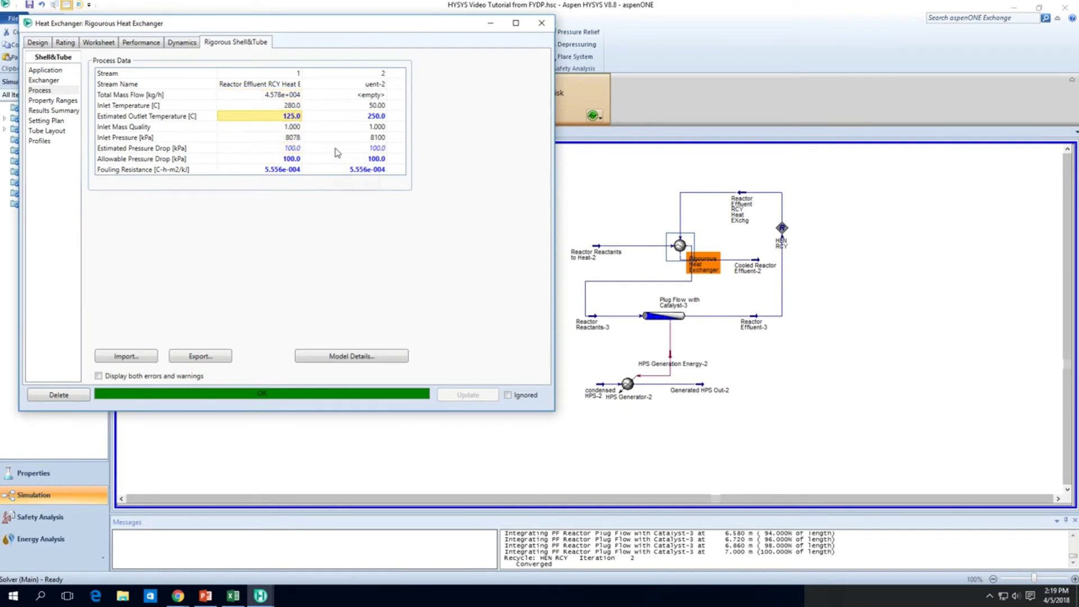
Compare the conditions of the Cooled Reactor Effluent-2 stream with the simple exchanger's Cooled Reactor Effluent stream, closing the exchanger's window
left_click(757, 264)
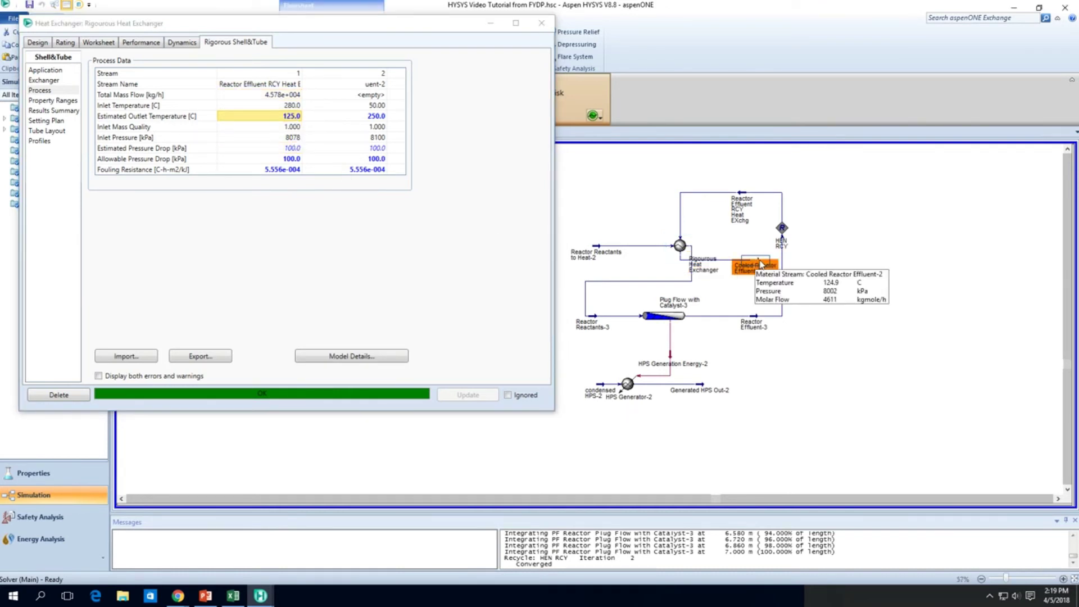
left_click(541, 24)
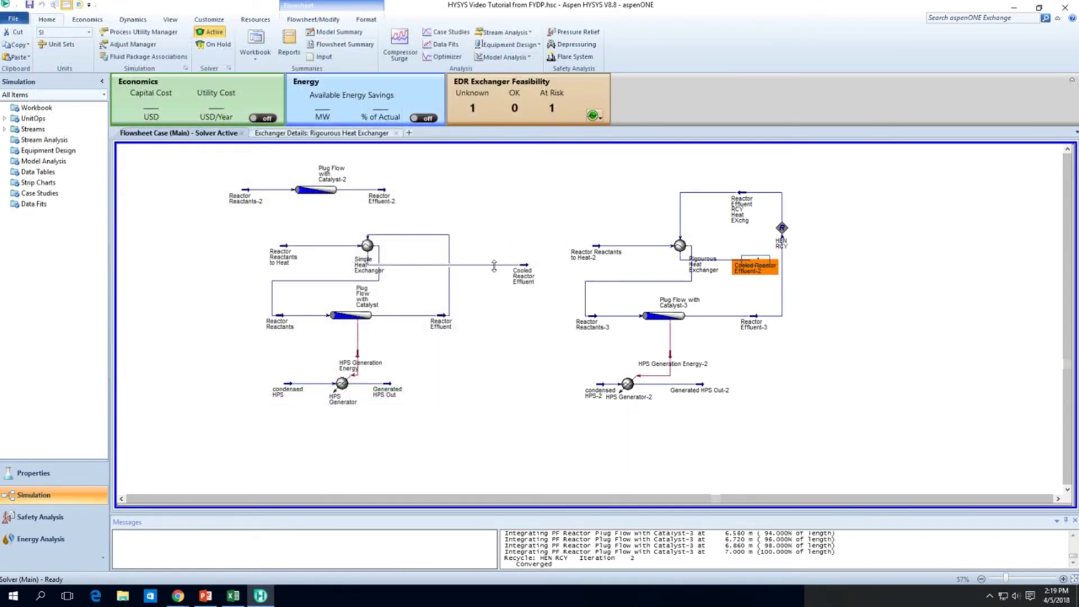
mouse_move(526, 280)
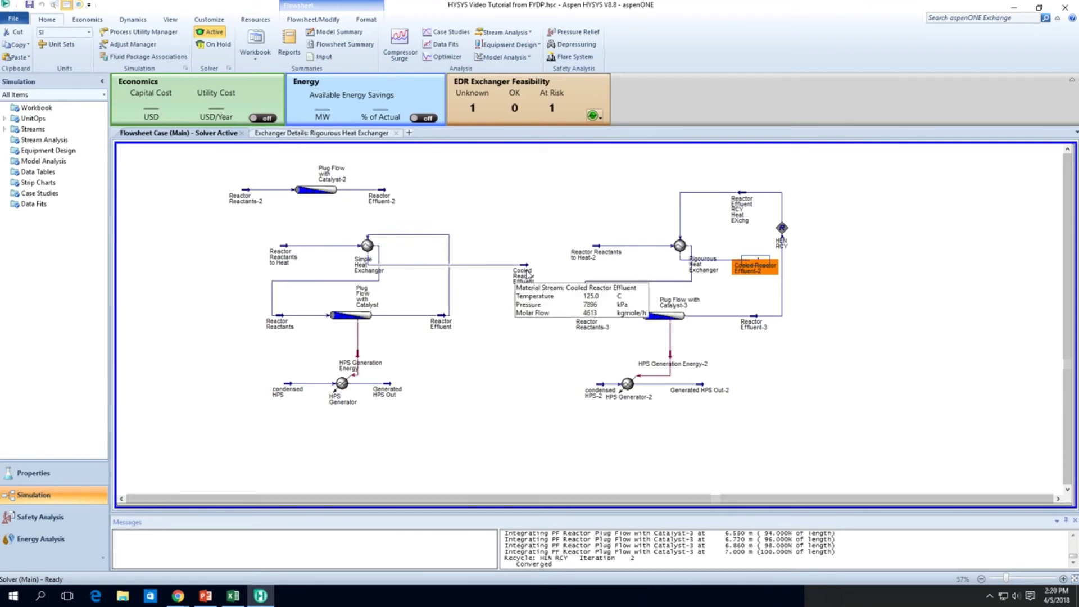
mouse_move(681, 254)
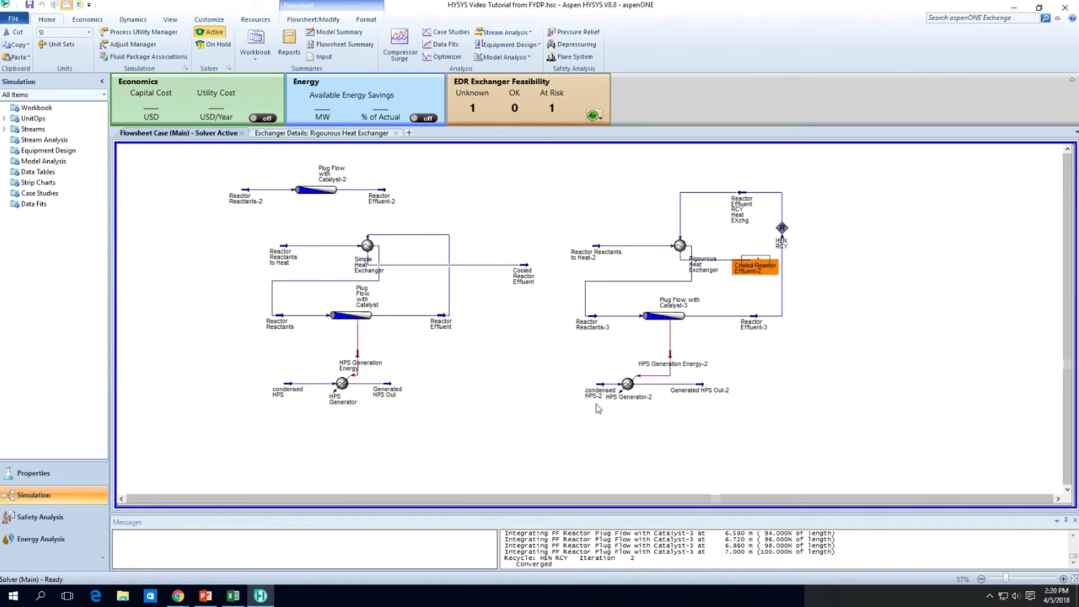
Save the simulation case and check the conditions of Cooled Reactor Effluent-2 and the Plug Flow with Catalyst-3 reactor
key("ctrl+s")
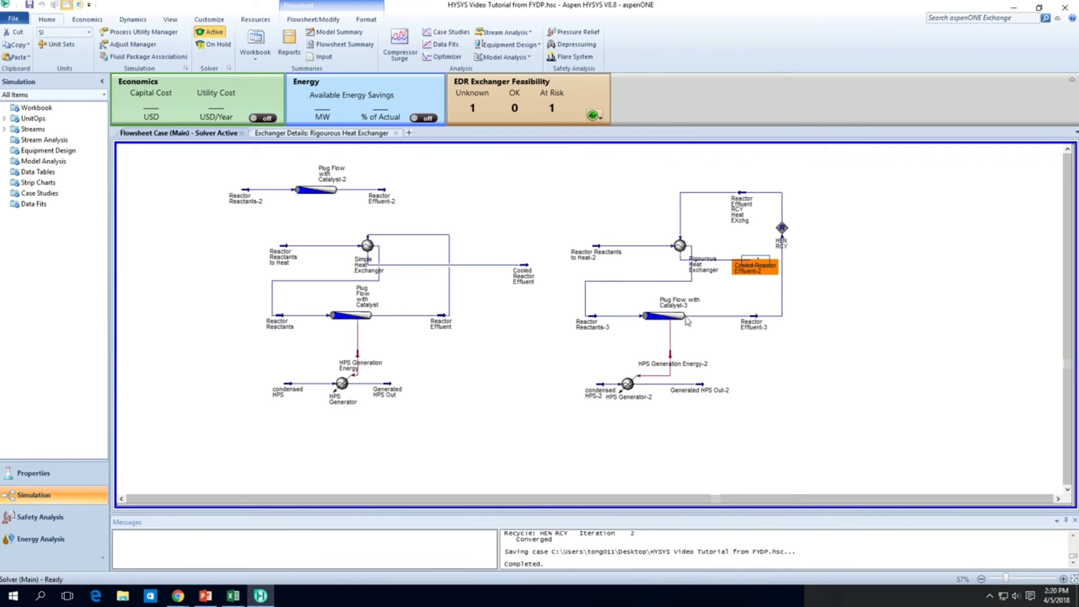
mouse_move(755, 264)
mouse_move(598, 254)
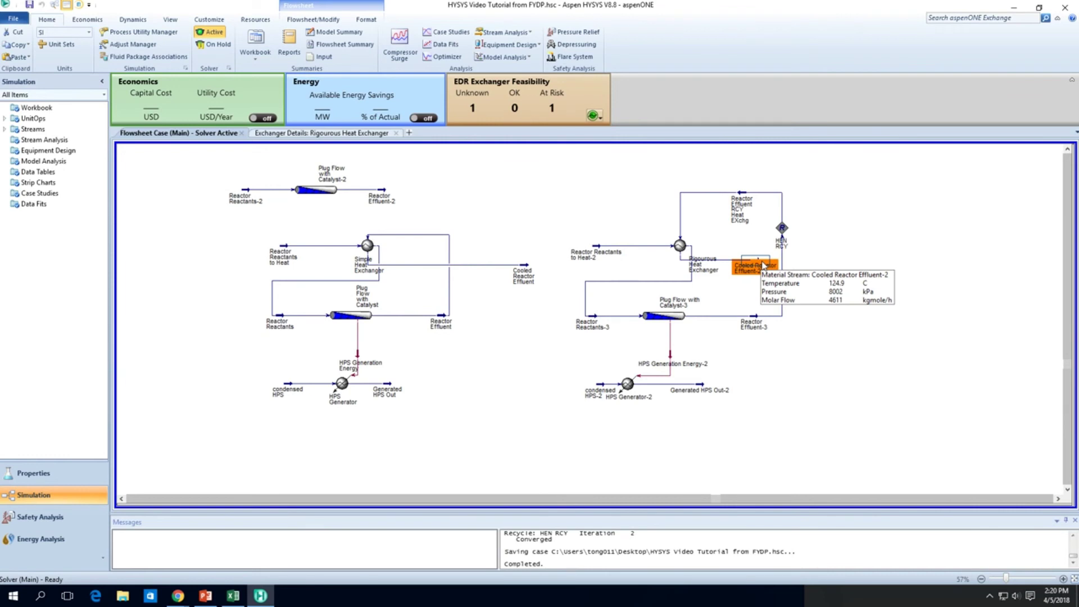
mouse_move(679, 325)
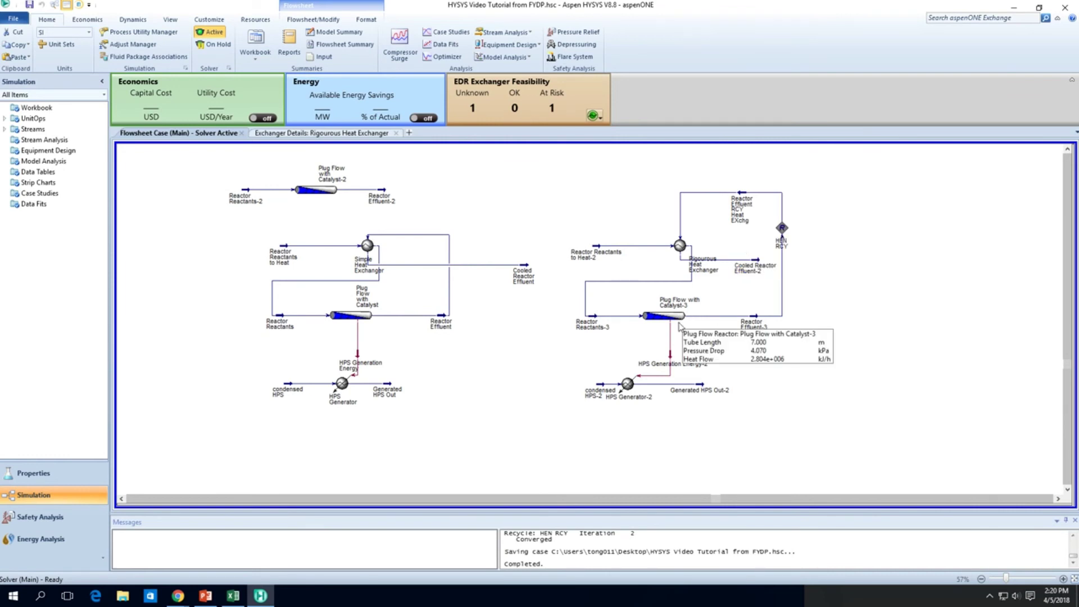